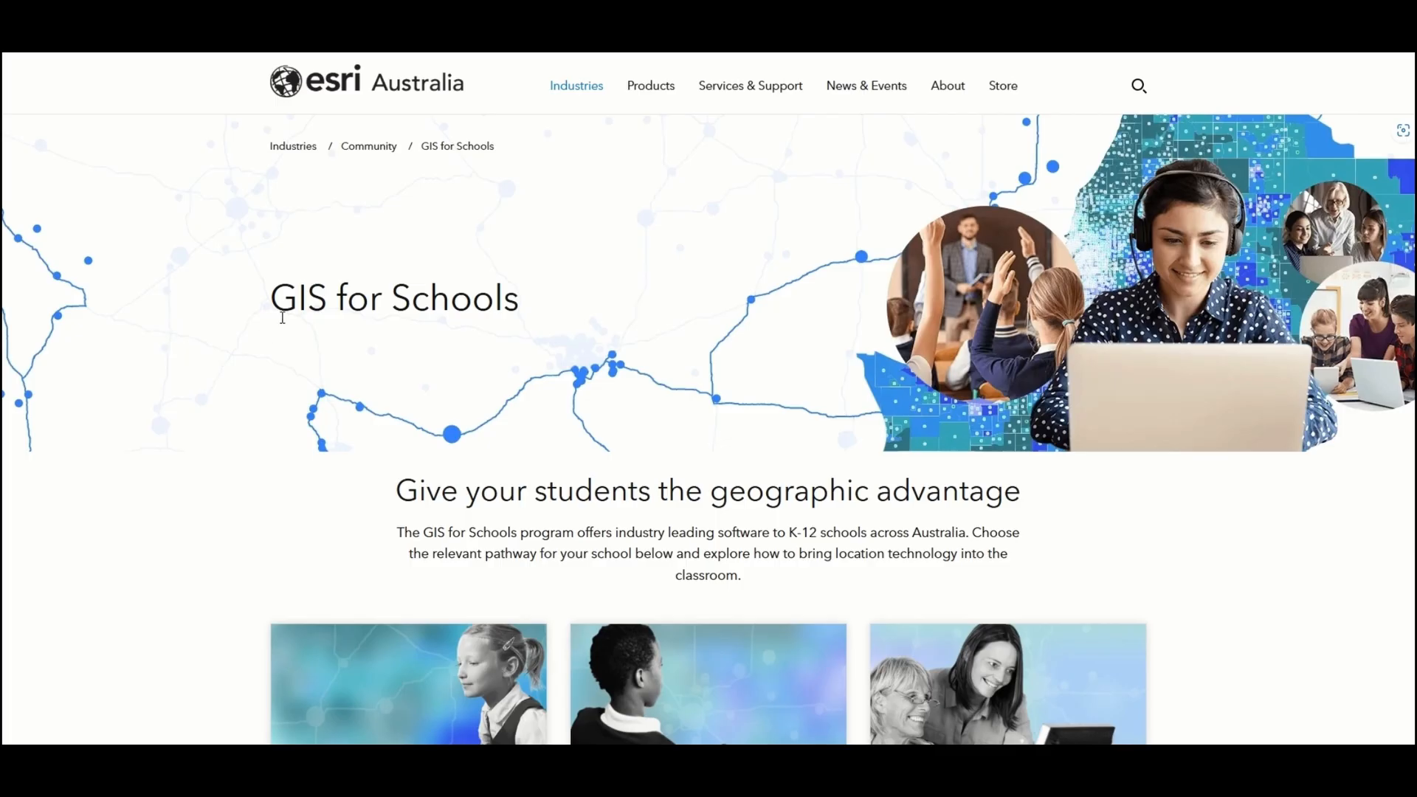
# Step: Open the 'Activate and manage your school account' page and scroll down to the Spreadsheet invitation template
pyautogui.scroll(-5, 767, 208)
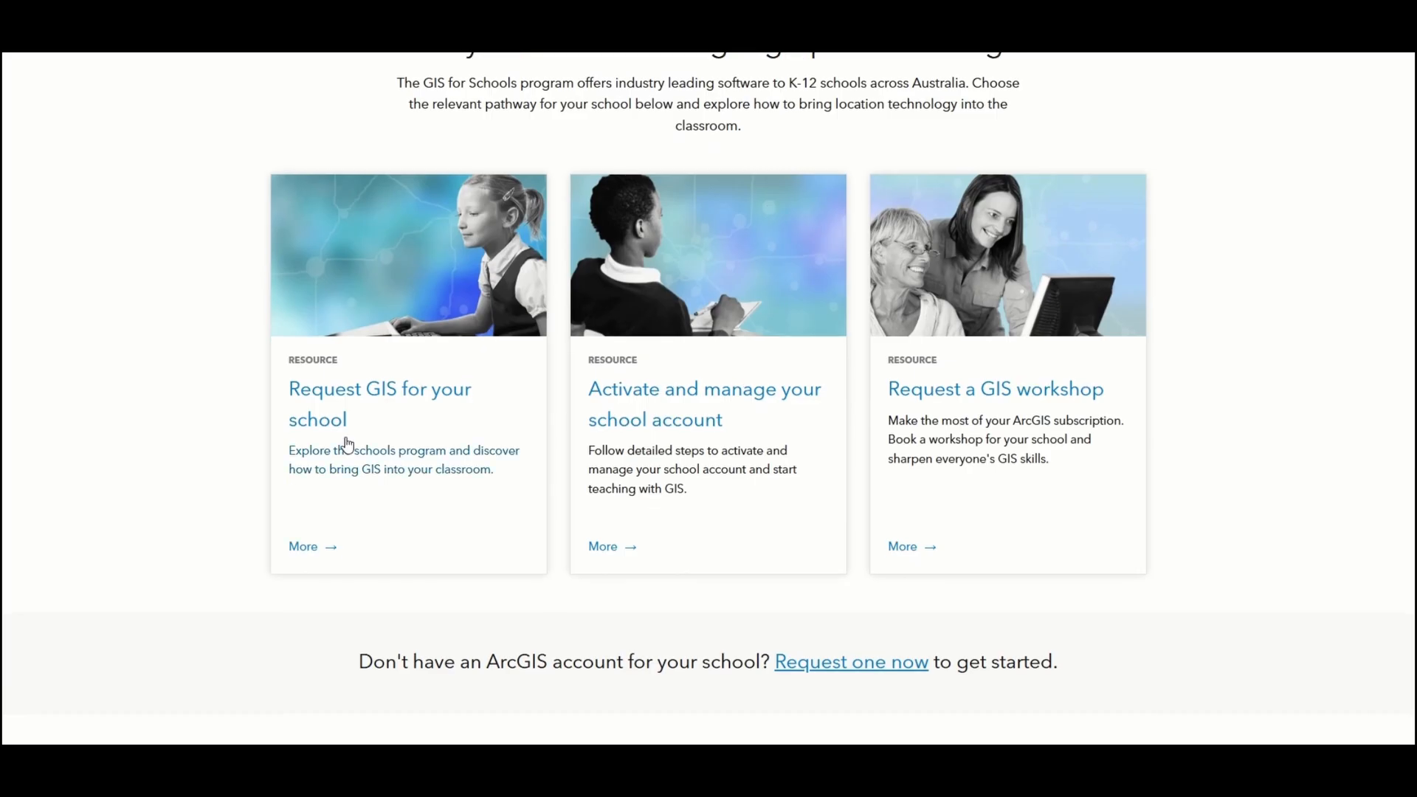
pyautogui.click(766, 423)
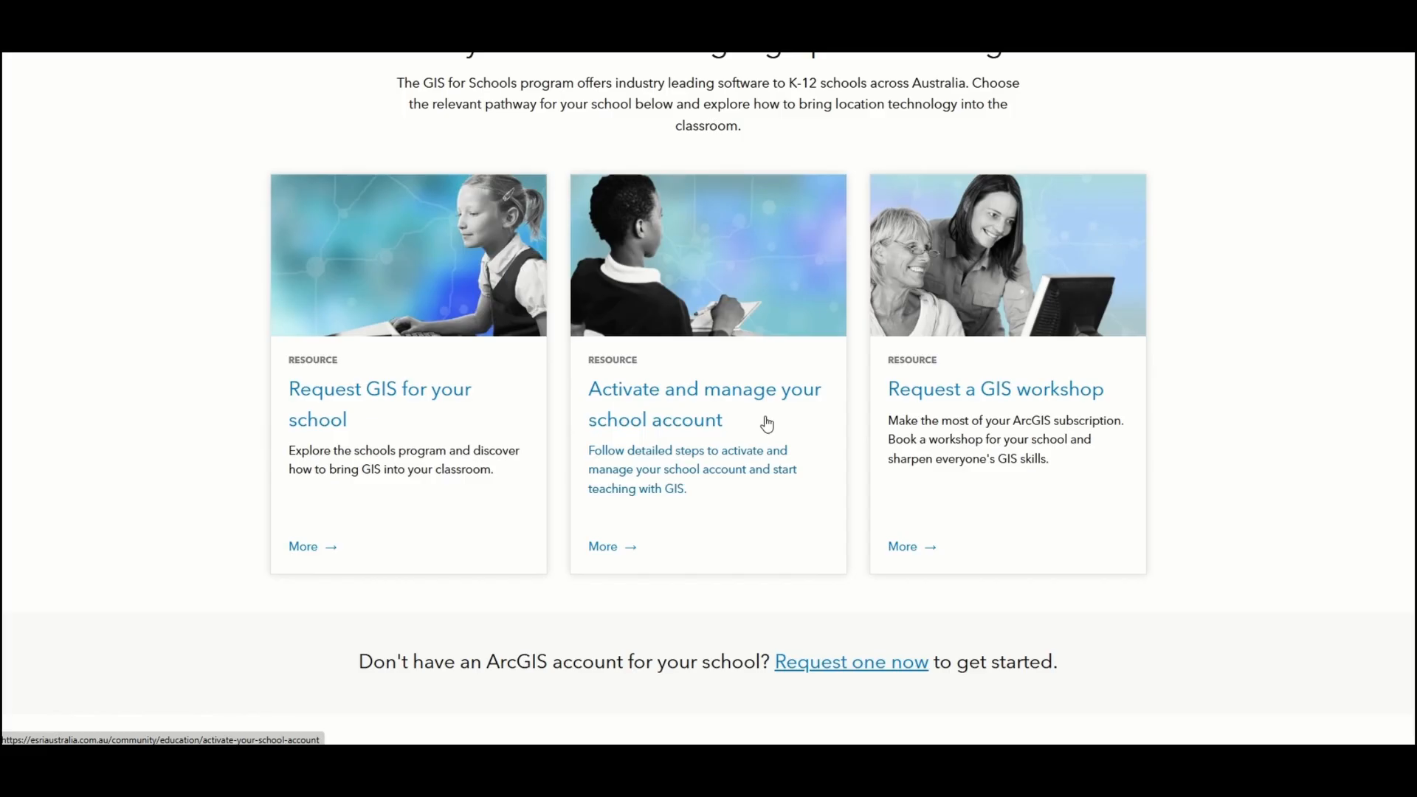
pyautogui.scroll(-6, 760, 420)
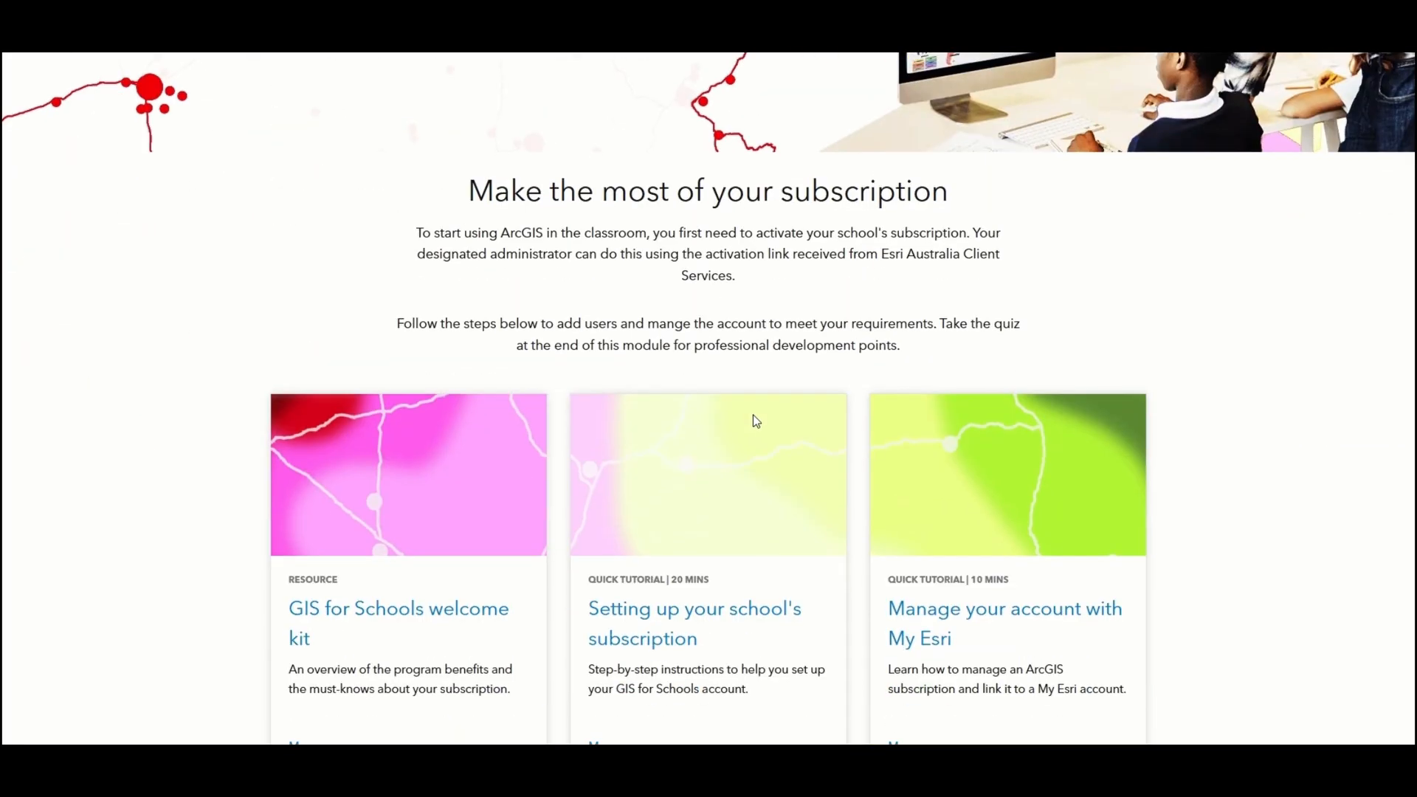
pyautogui.scroll(-3, 752, 420)
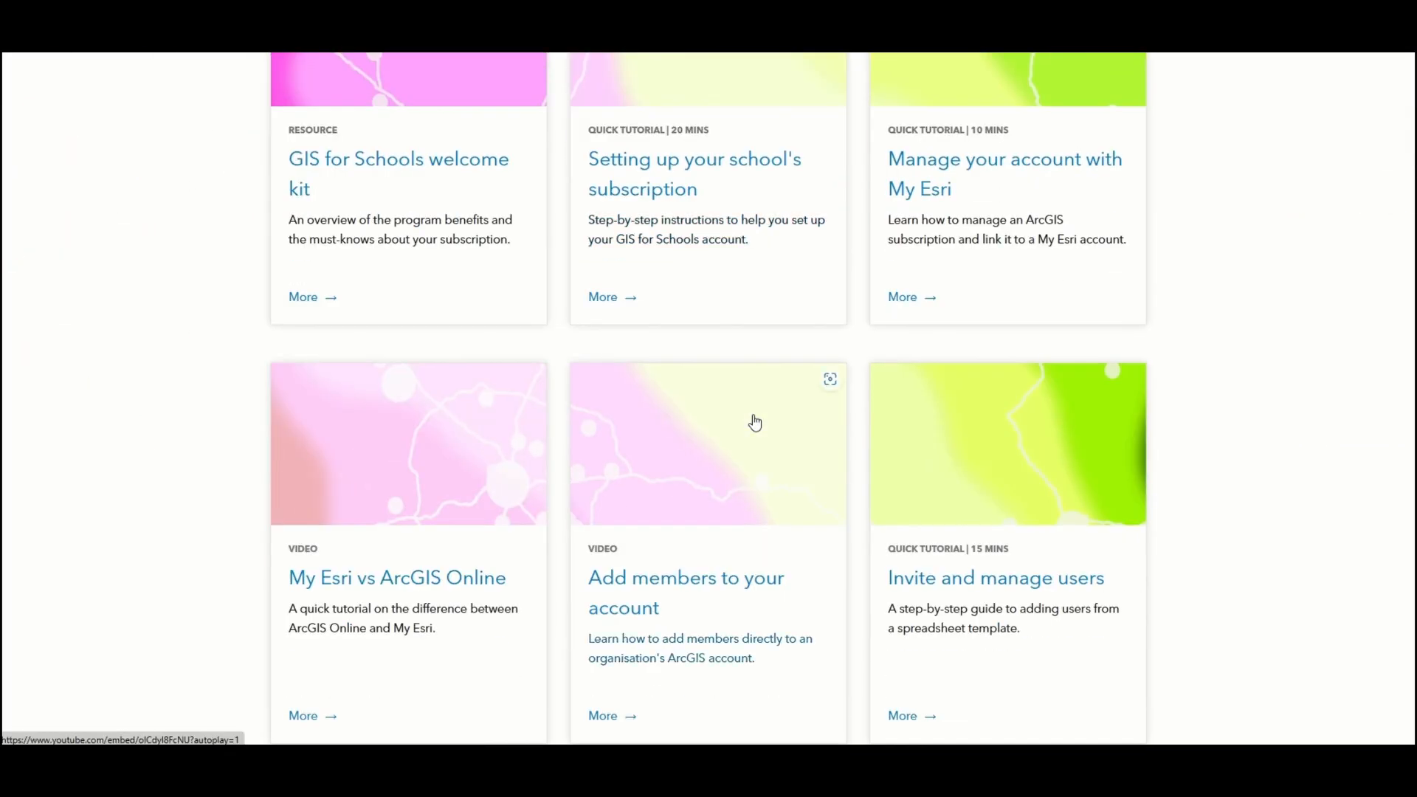
pyautogui.scroll(-3, 749, 421)
pyautogui.scroll(-3, 744, 414)
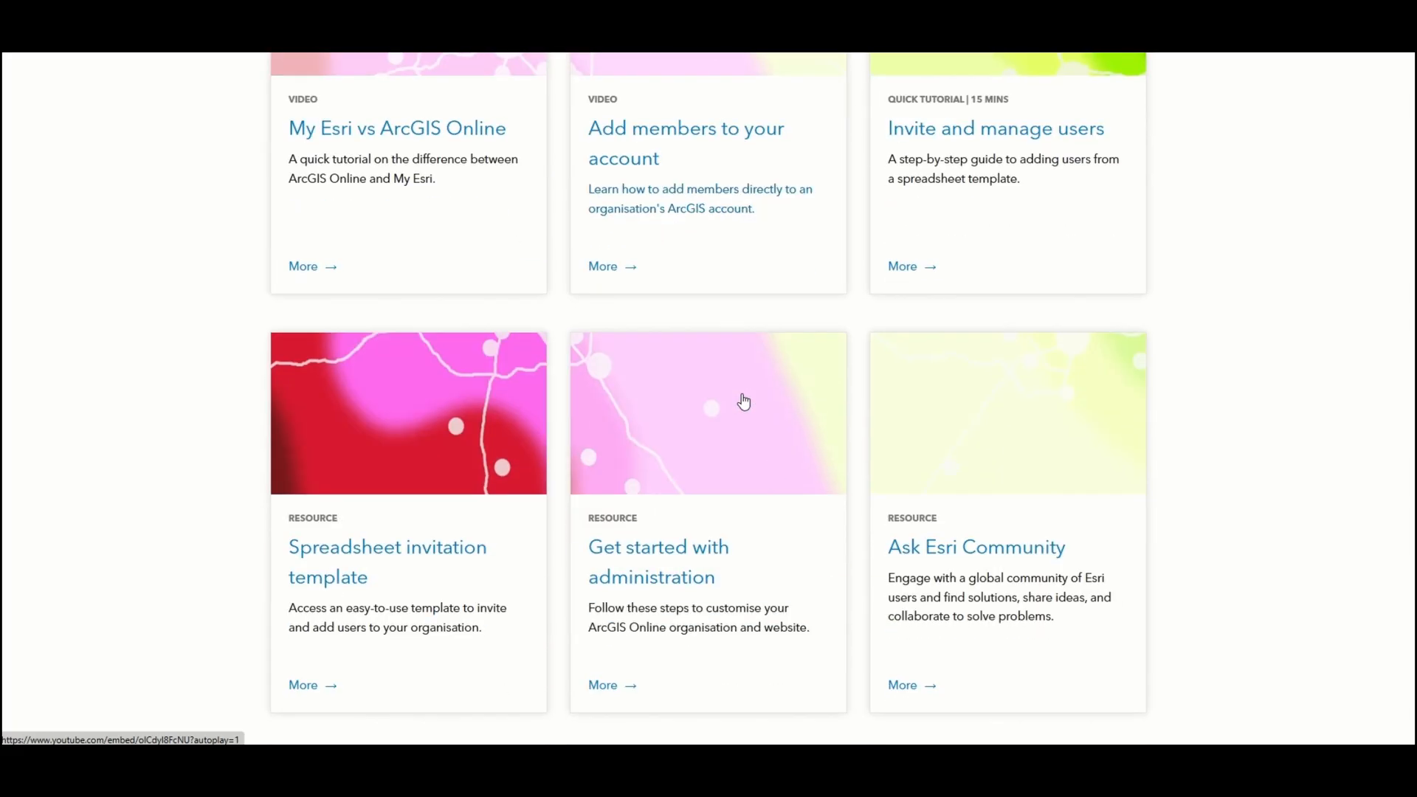
pyautogui.scroll(-3, 744, 401)
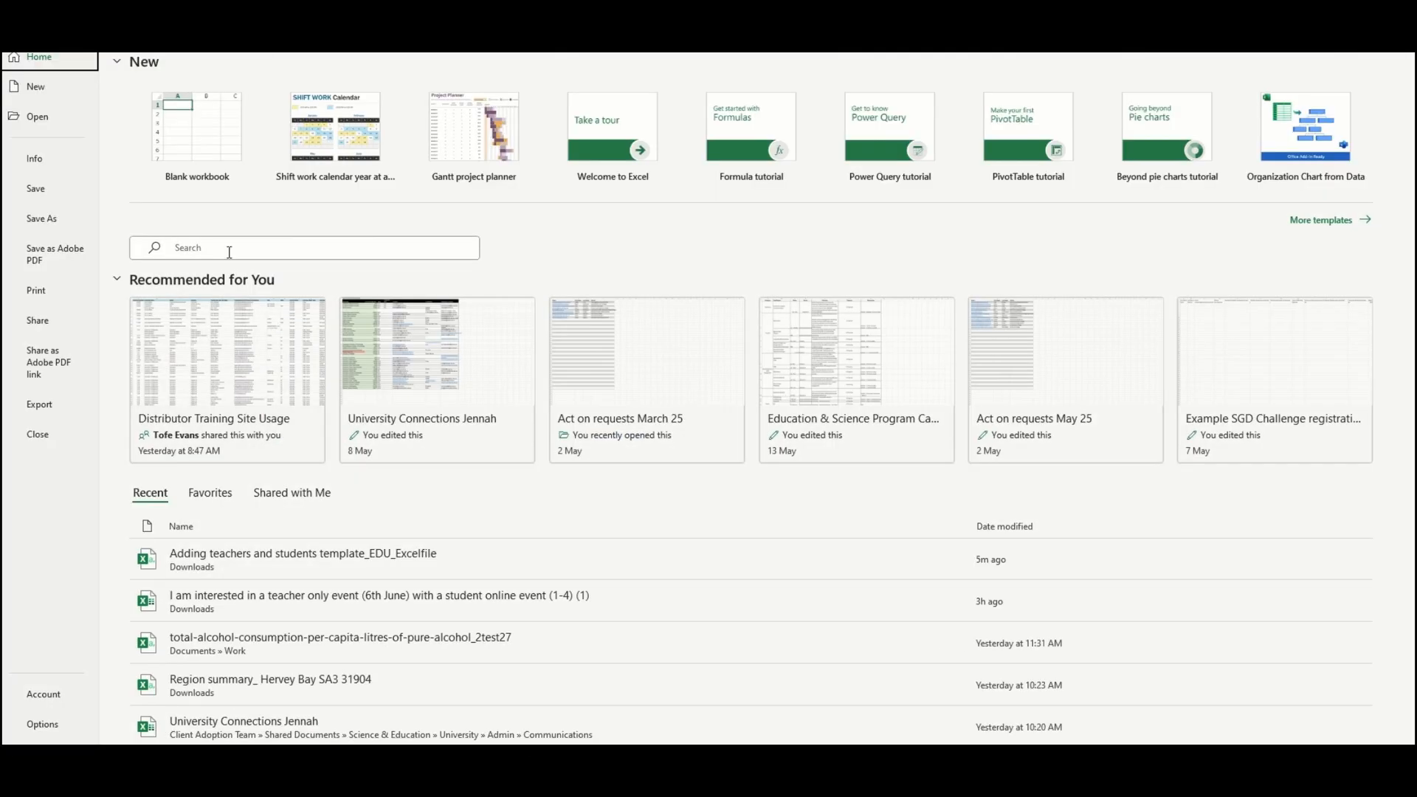
# Step: Open the teachers and students template from Recent and widen columns F, B and A
pyautogui.click(228, 559)
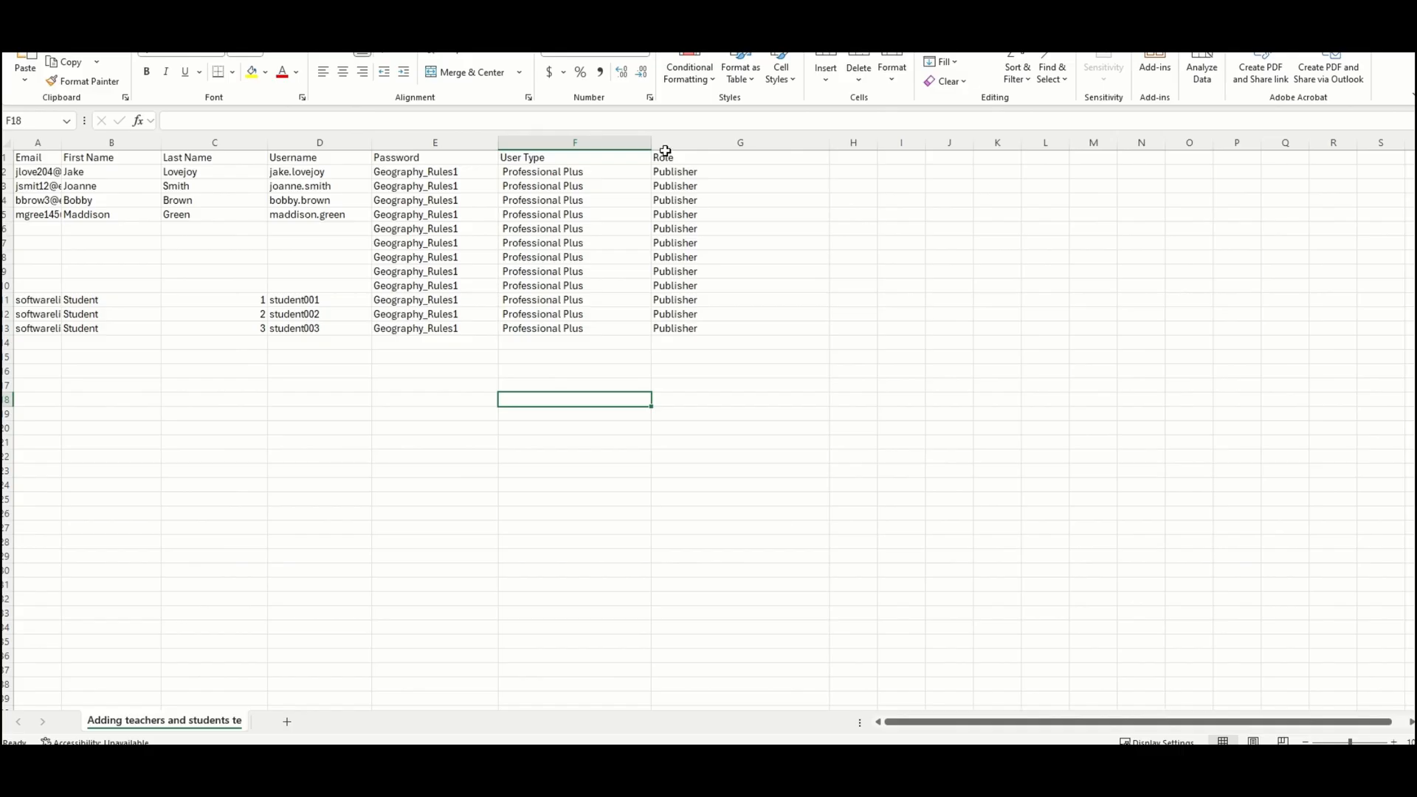
pyautogui.moveTo(651, 143); pyautogui.dragTo(689, 138)
pyautogui.moveTo(161, 141); pyautogui.dragTo(229, 150)
pyautogui.moveTo(61, 142); pyautogui.dragTo(139, 149)
# Step: Enter the new teacher's email, first name, last name and username in cells A2:D2
pyautogui.click(129, 173)
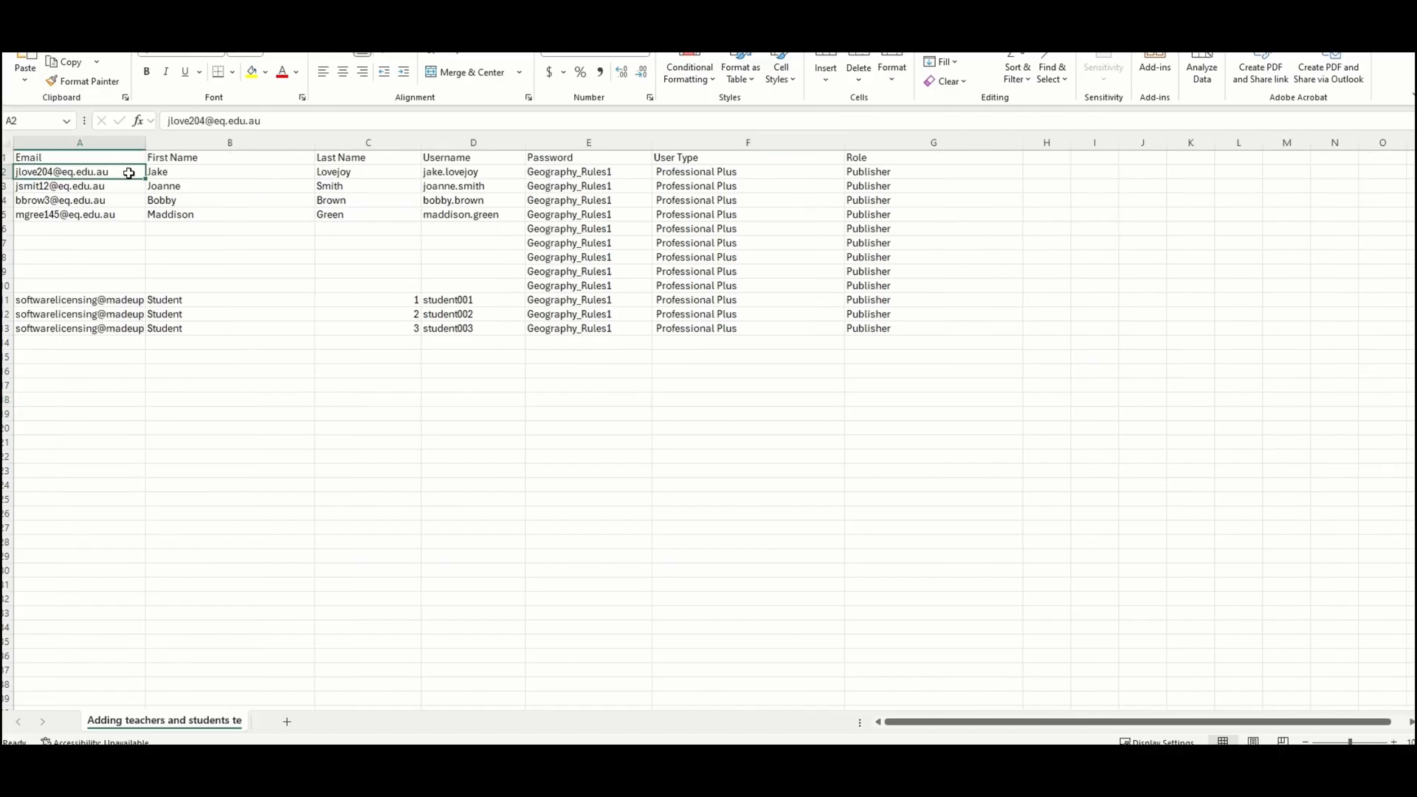
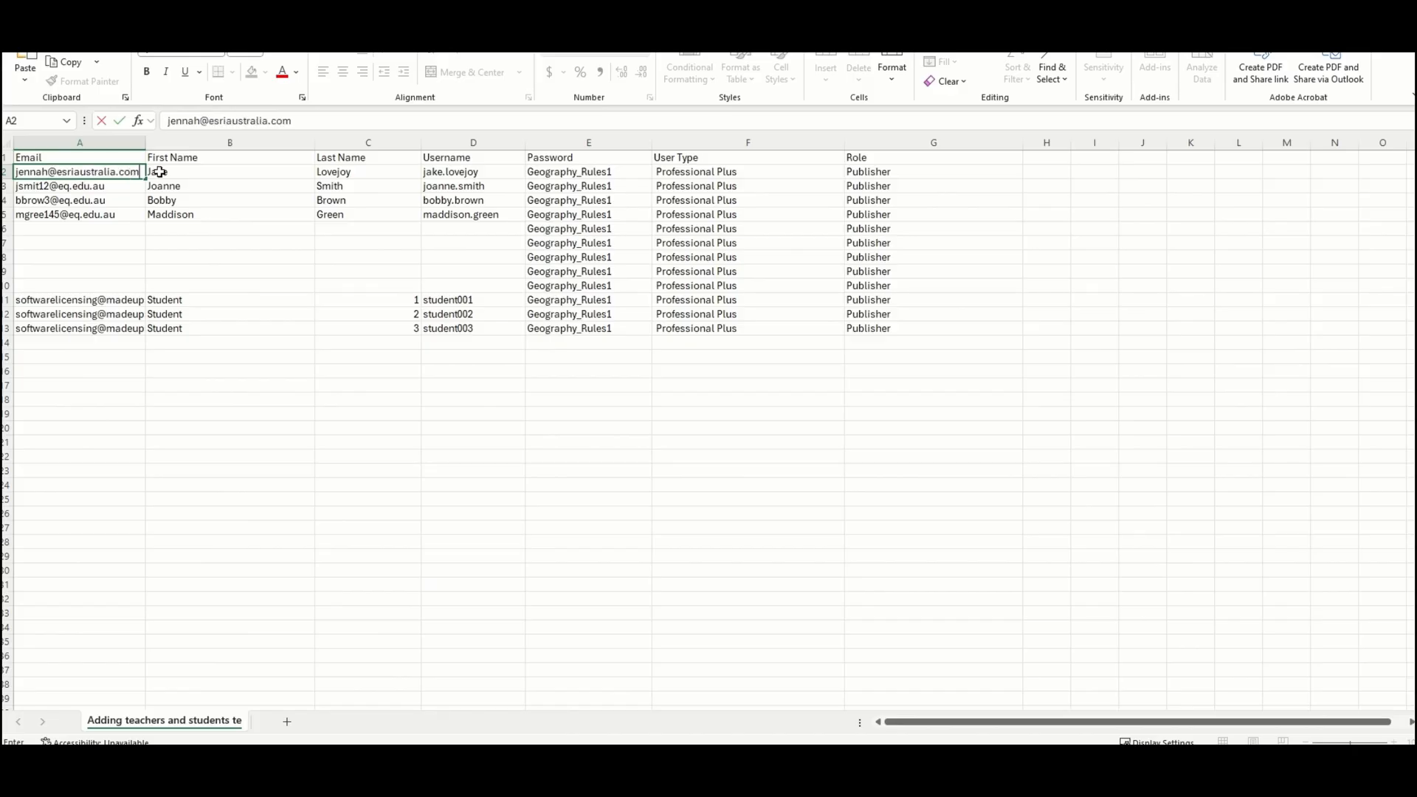
pyautogui.click(163, 172)
pyautogui.press('Tab')
pyautogui.press('Tab')
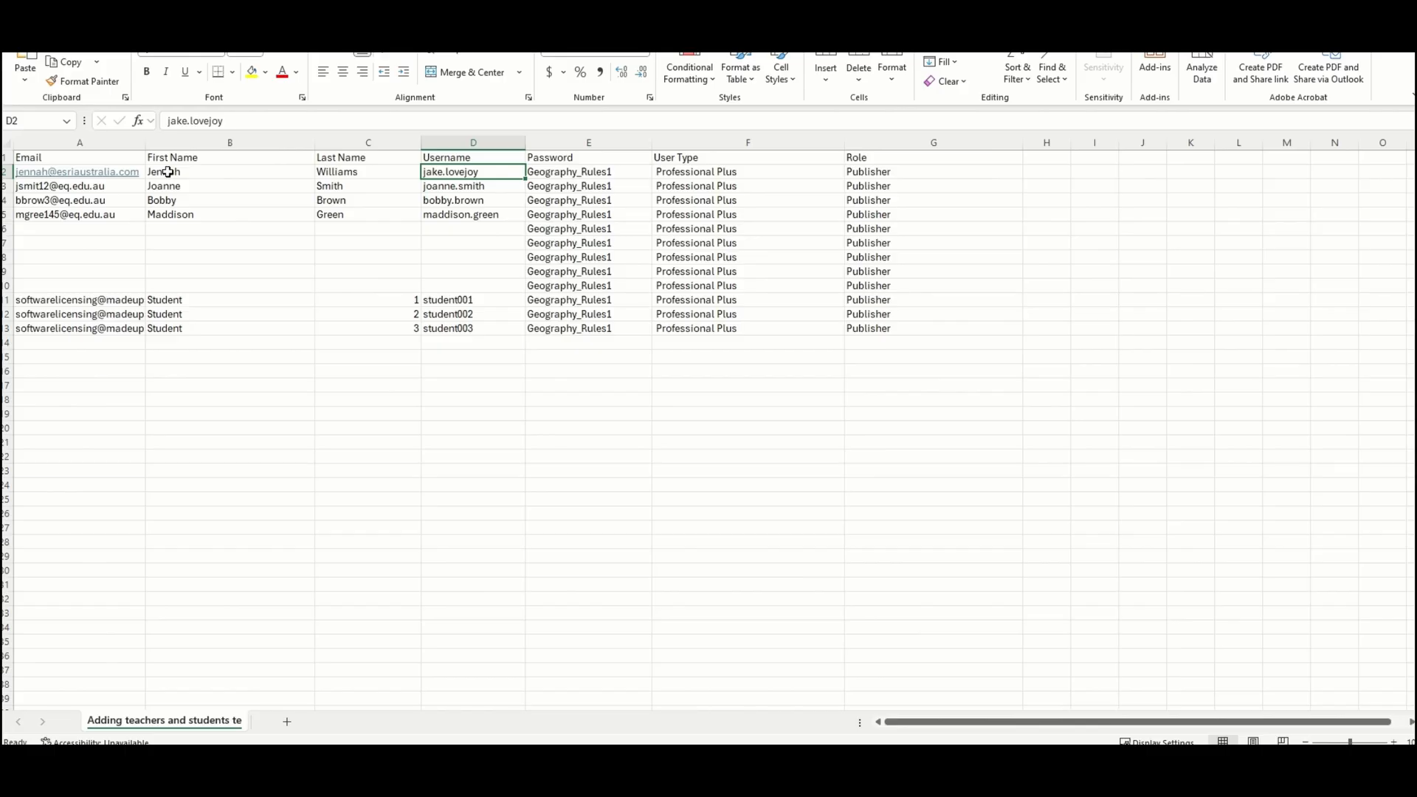
pyautogui.write('Jennah')
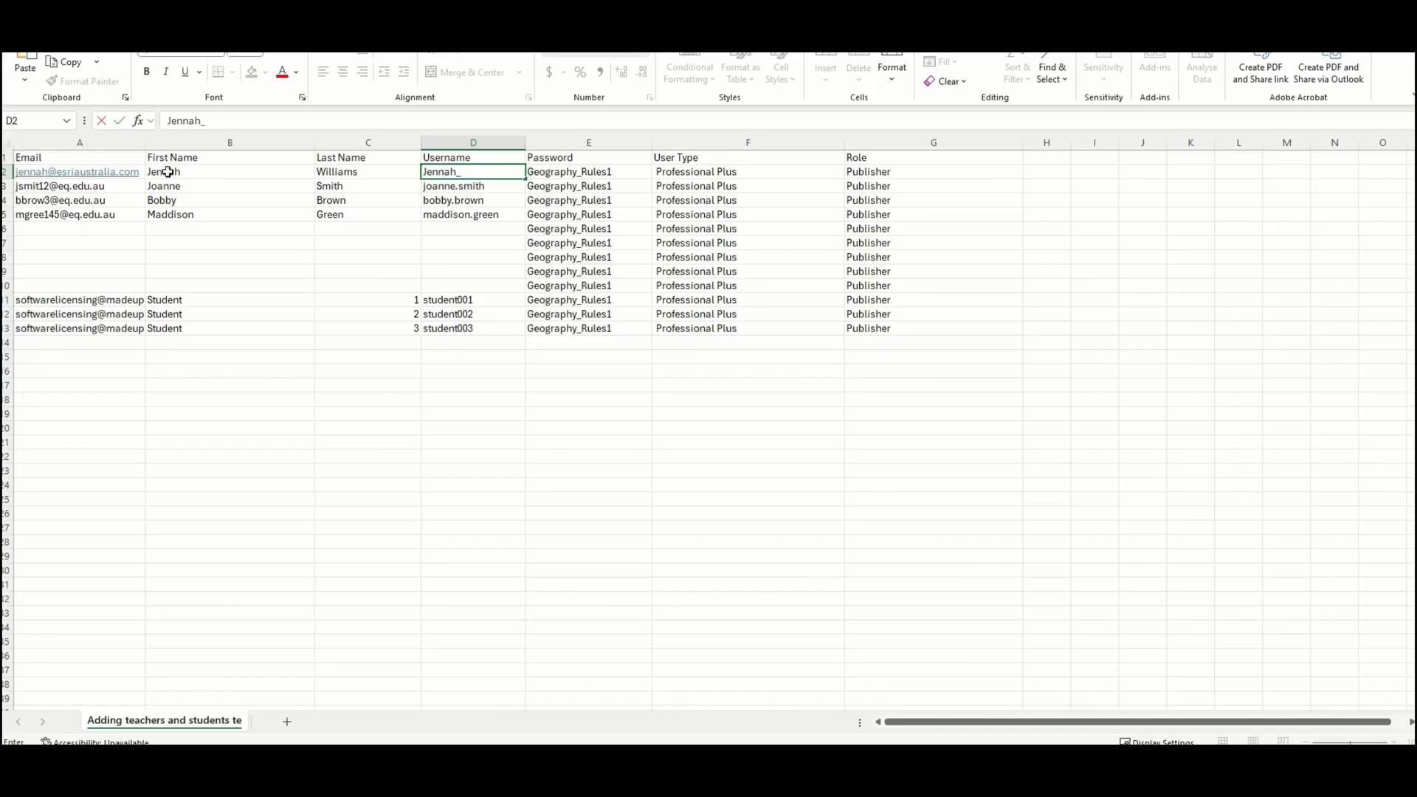
pyautogui.write('_SSS2025')
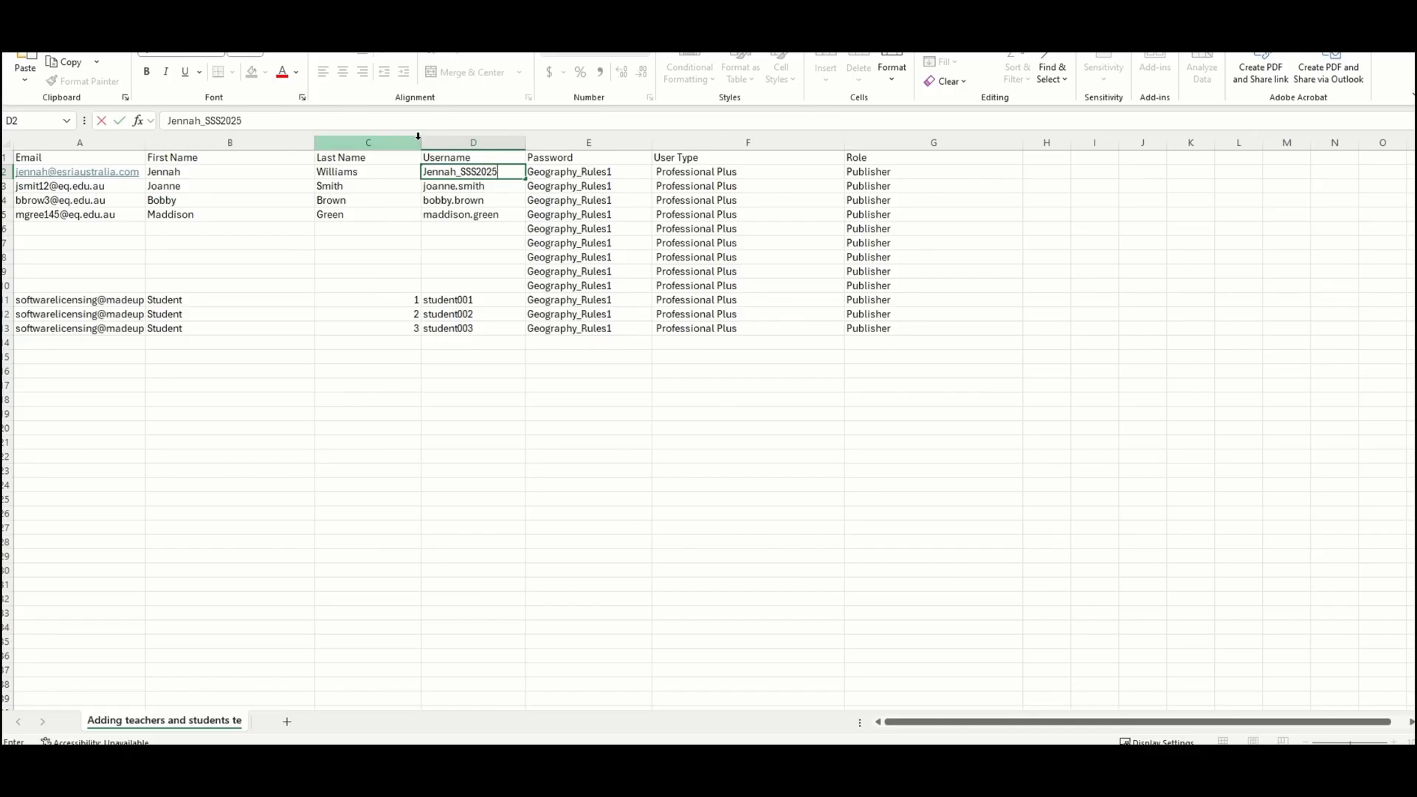
pyautogui.click(611, 173)
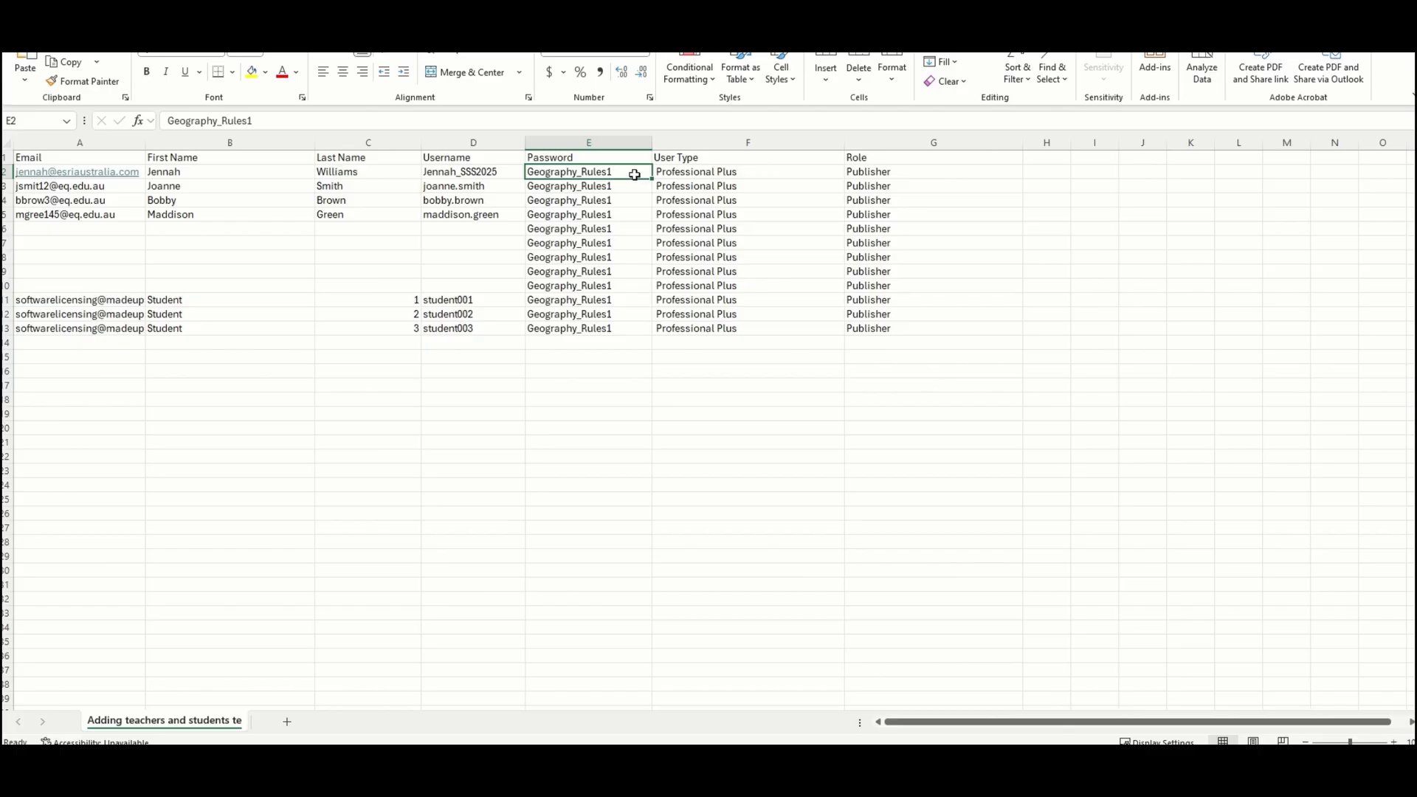
pyautogui.click(752, 169)
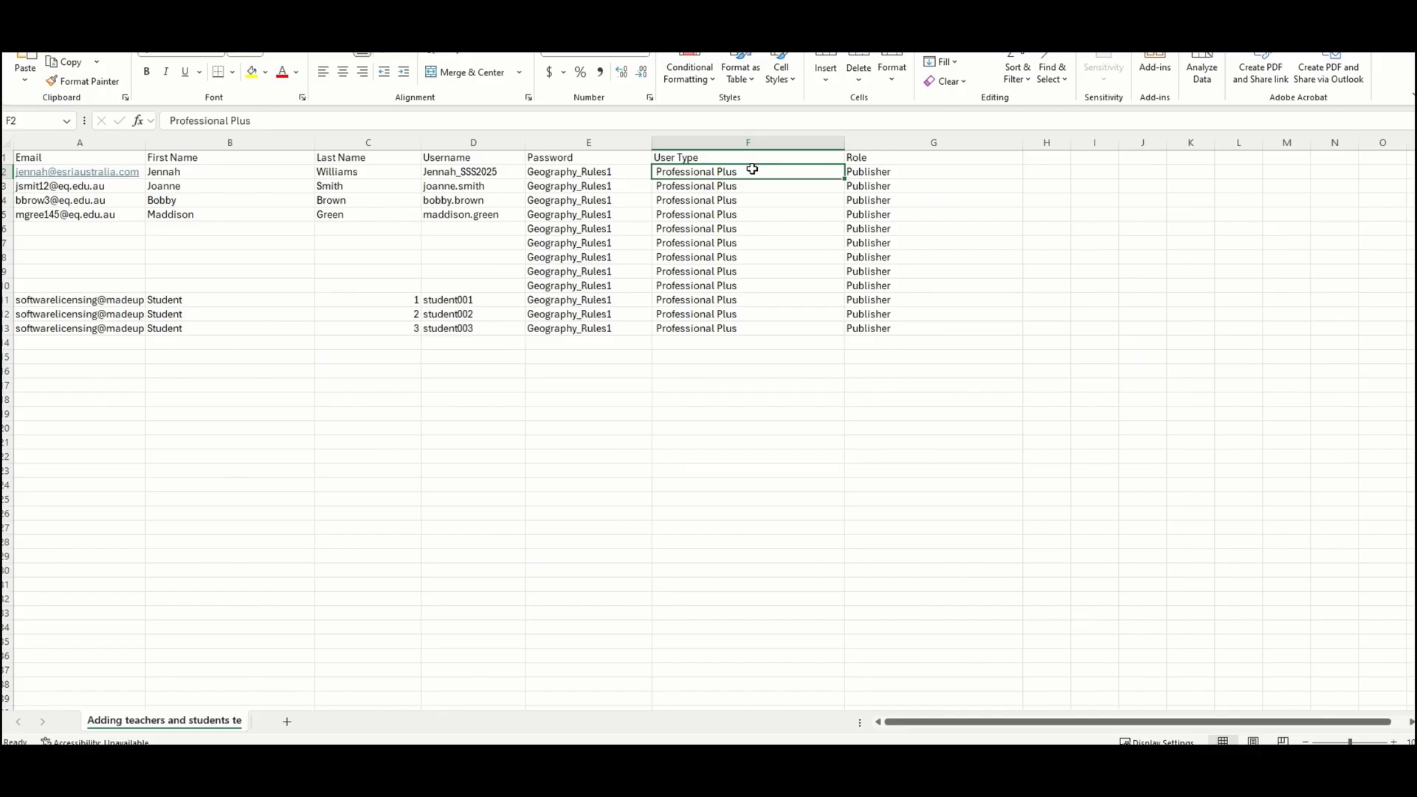
pyautogui.click(894, 169)
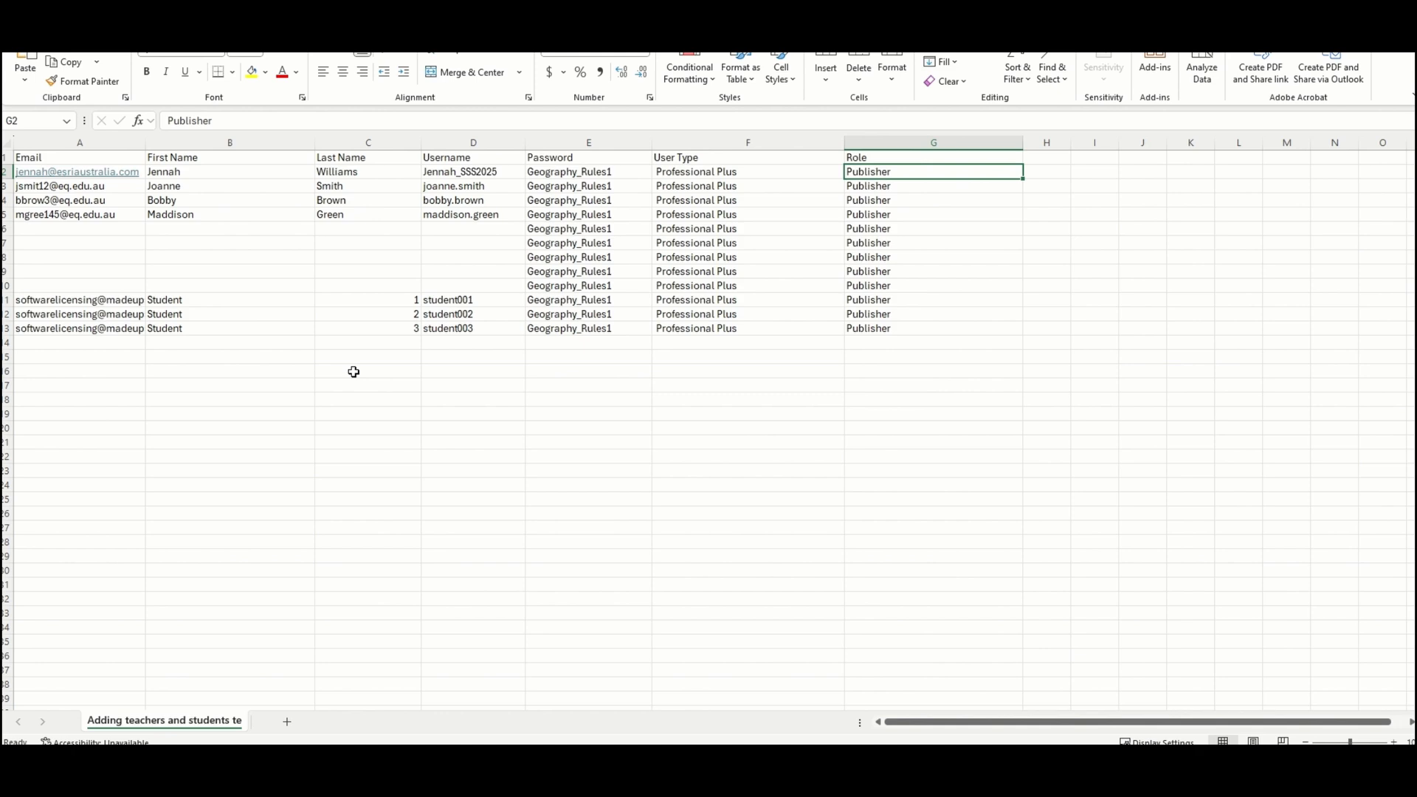
pyautogui.click(77, 298)
pyautogui.moveTo(78, 298); pyautogui.dragTo(94, 329)
pyautogui.click(73, 366)
pyautogui.click(110, 300)
pyautogui.click(66, 413)
pyautogui.click(69, 384)
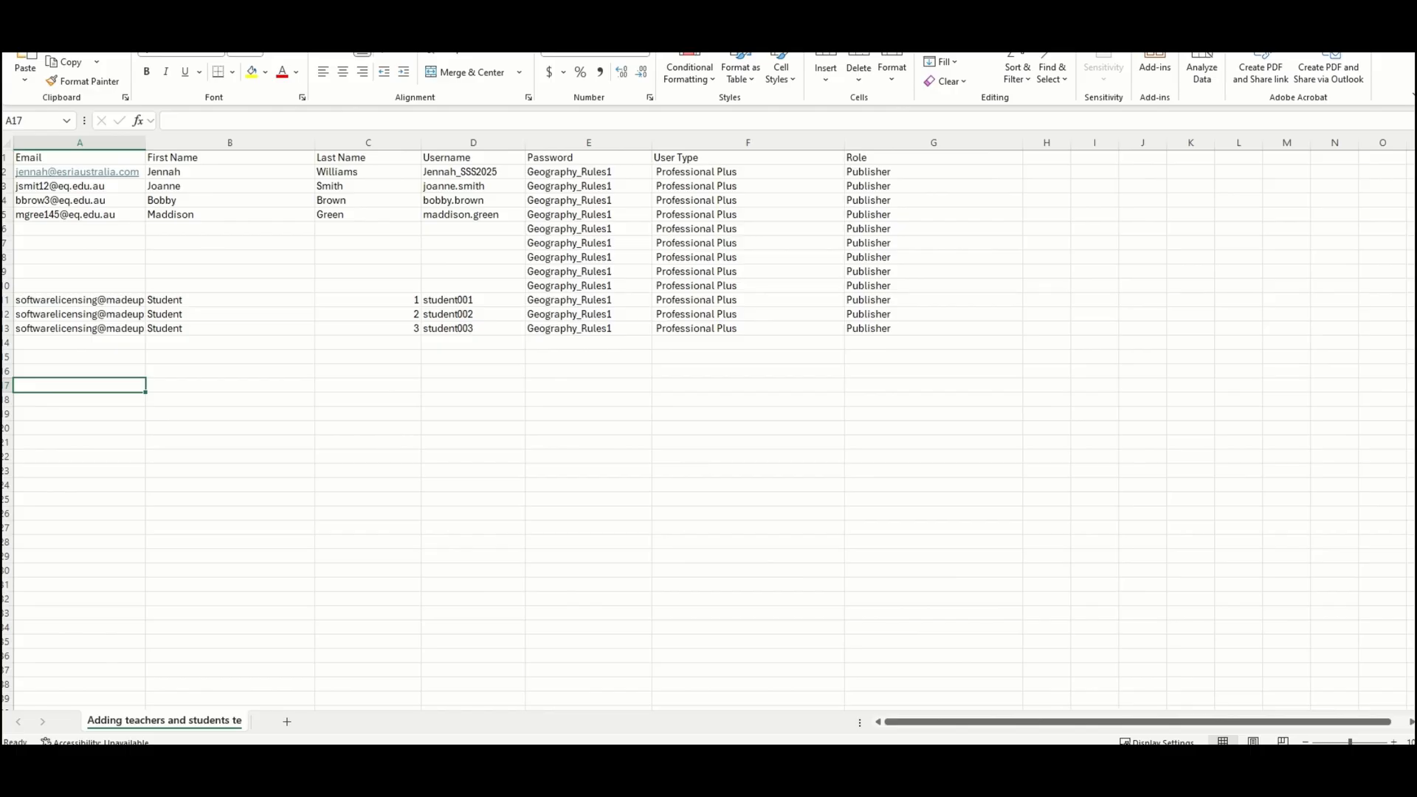
# Step: Save the workbook as CSV UTF-8 in Downloads, replacing Adding teachers and students template_EDU_Excelfile.csv
pyautogui.click(15, 26)
pyautogui.click(51, 219)
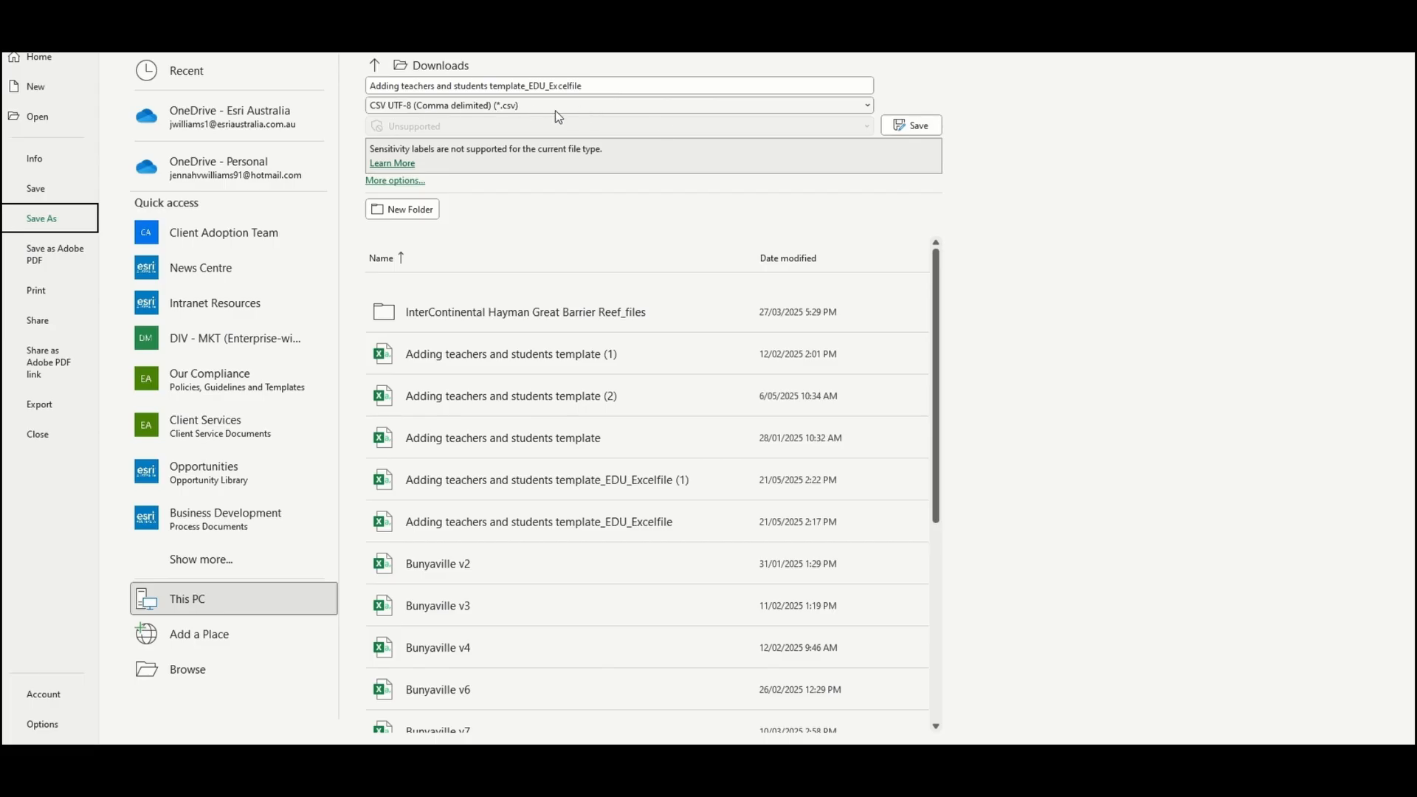
pyautogui.click(912, 125)
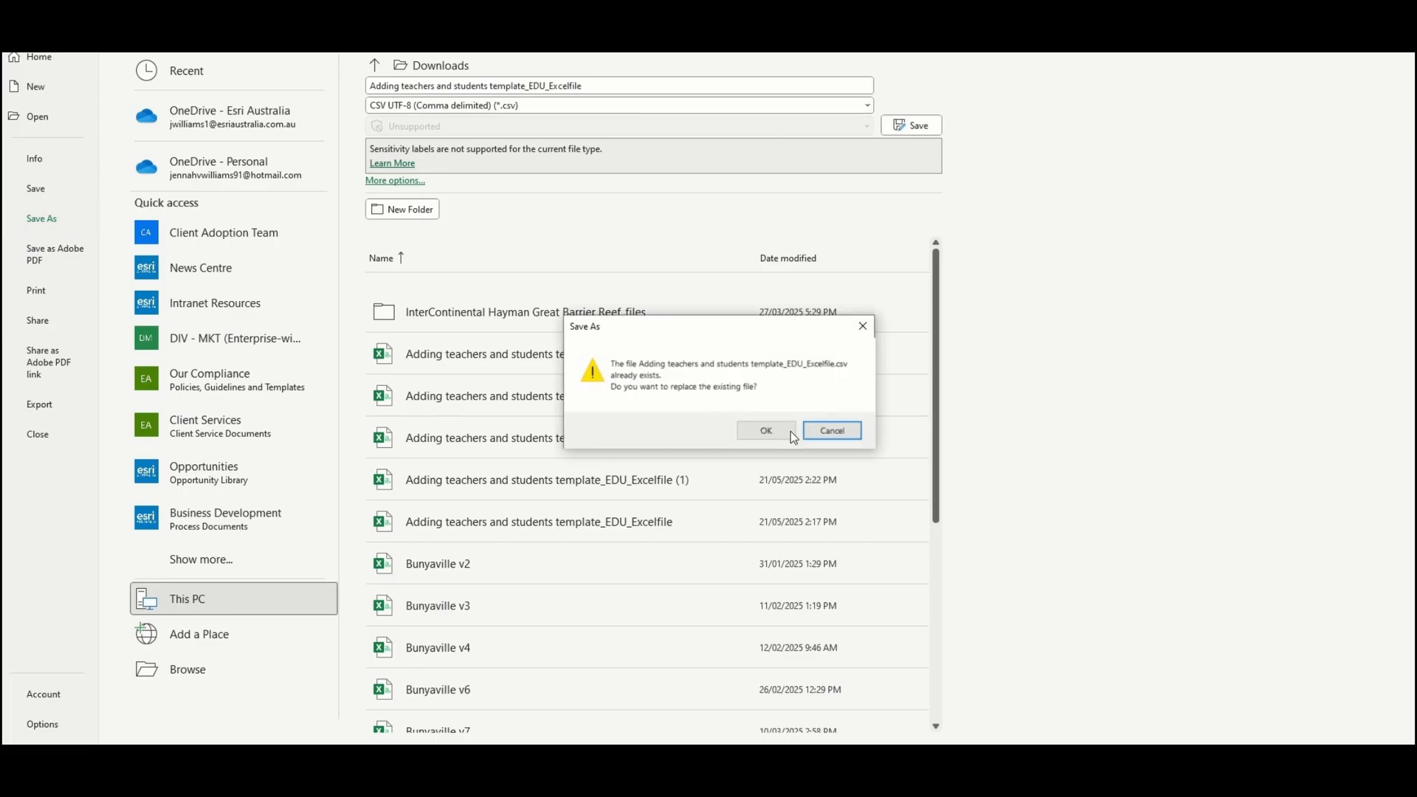
pyautogui.click(790, 431)
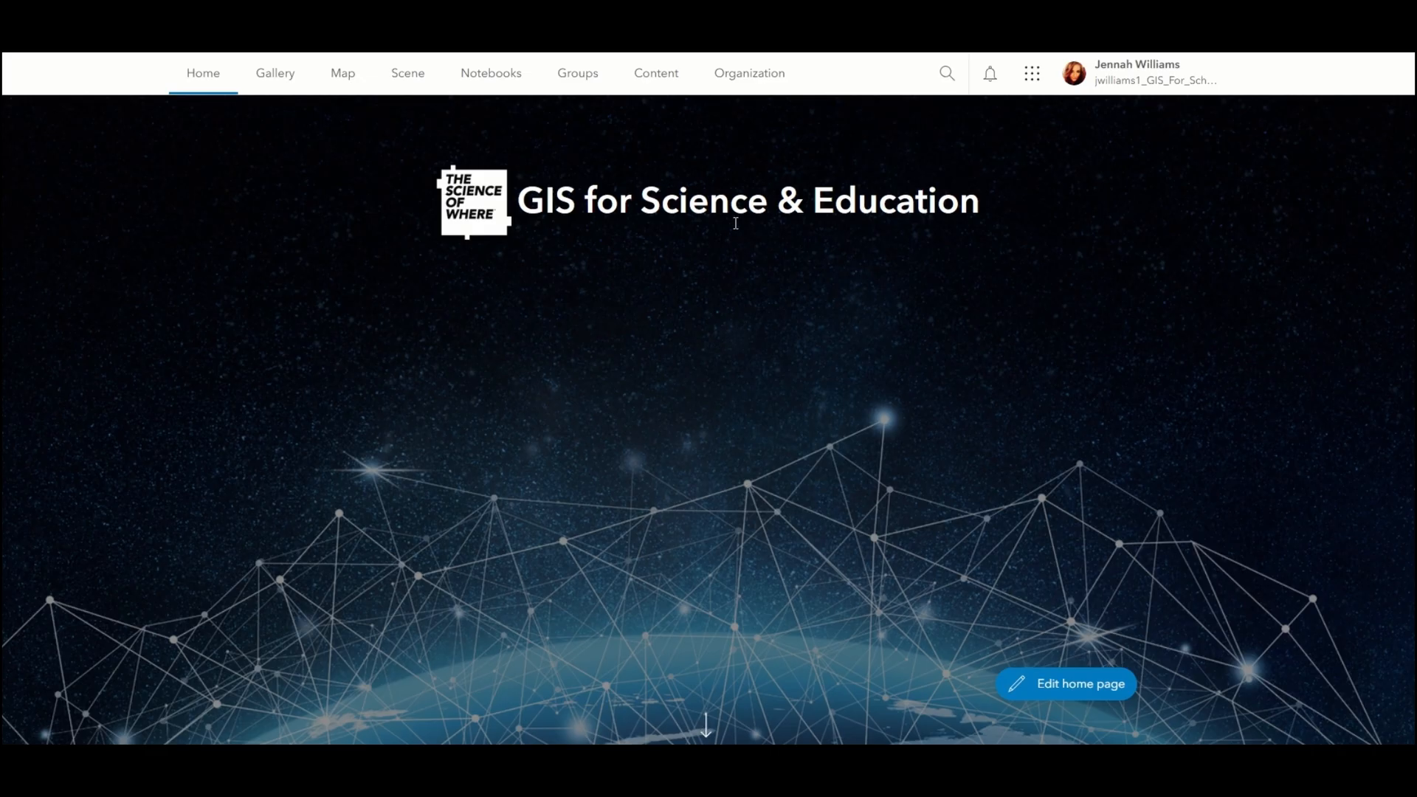
# Step: Go to the Organization page and show its Members list
pyautogui.click(738, 82)
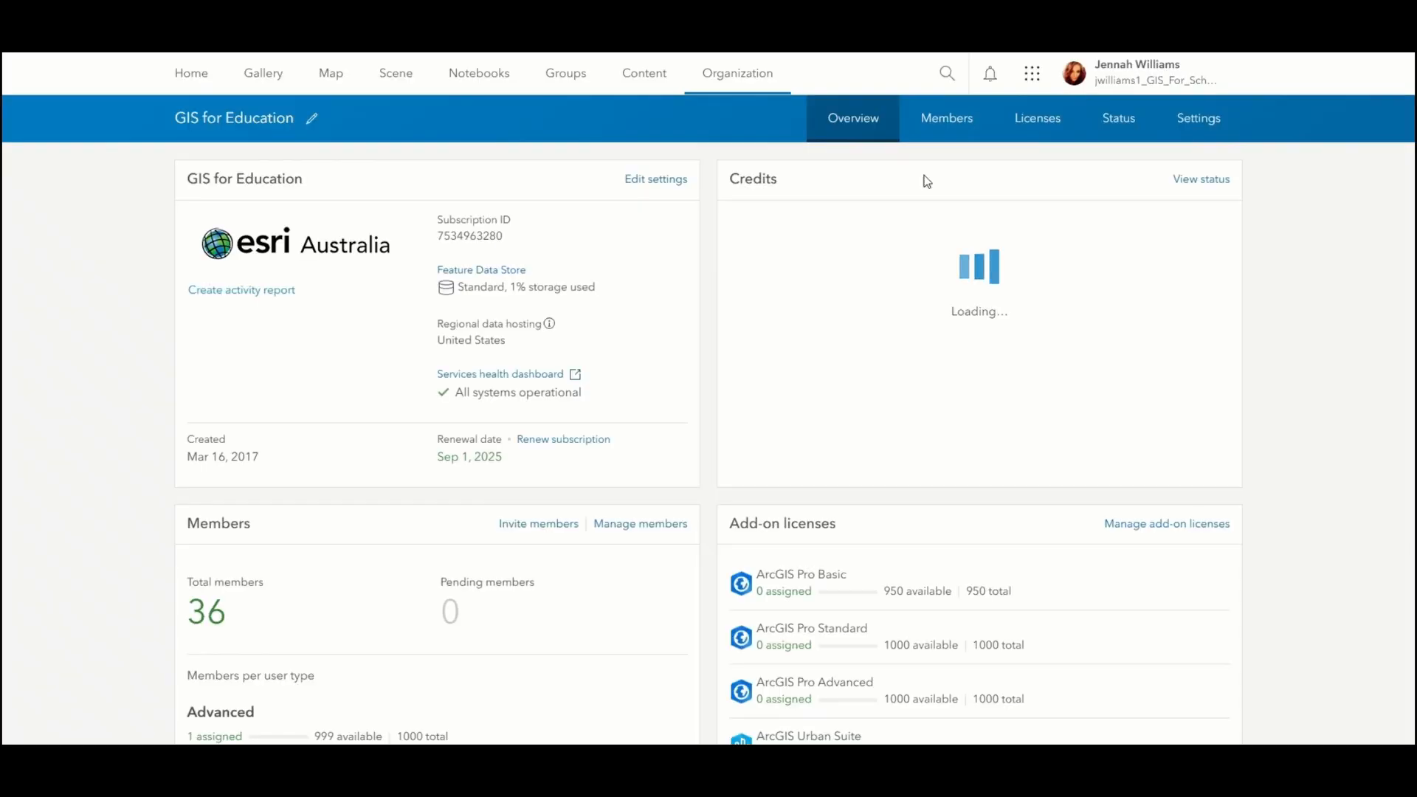
pyautogui.click(946, 130)
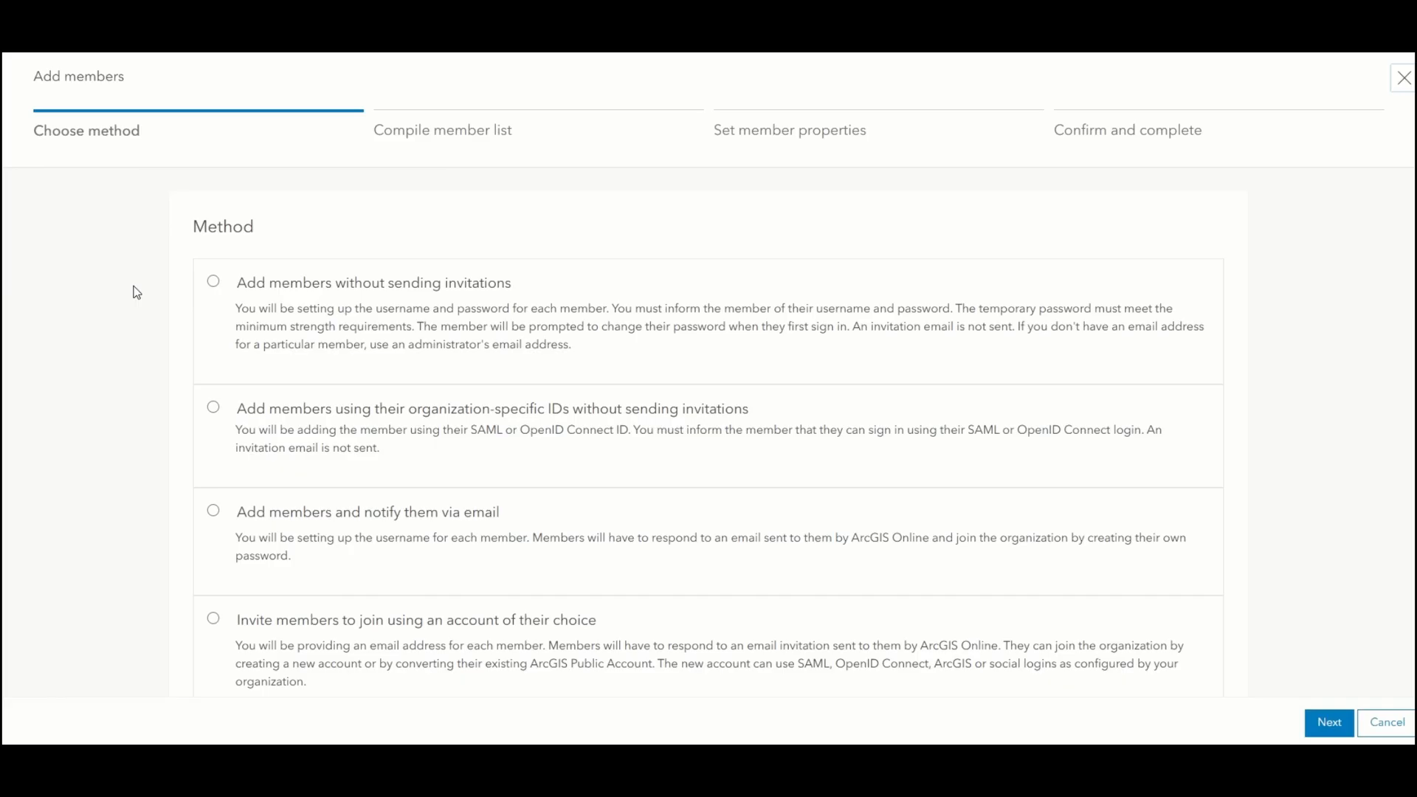
# Step: Choose 'Add members without sending invitations' and continue to Compile member list
pyautogui.click(214, 282)
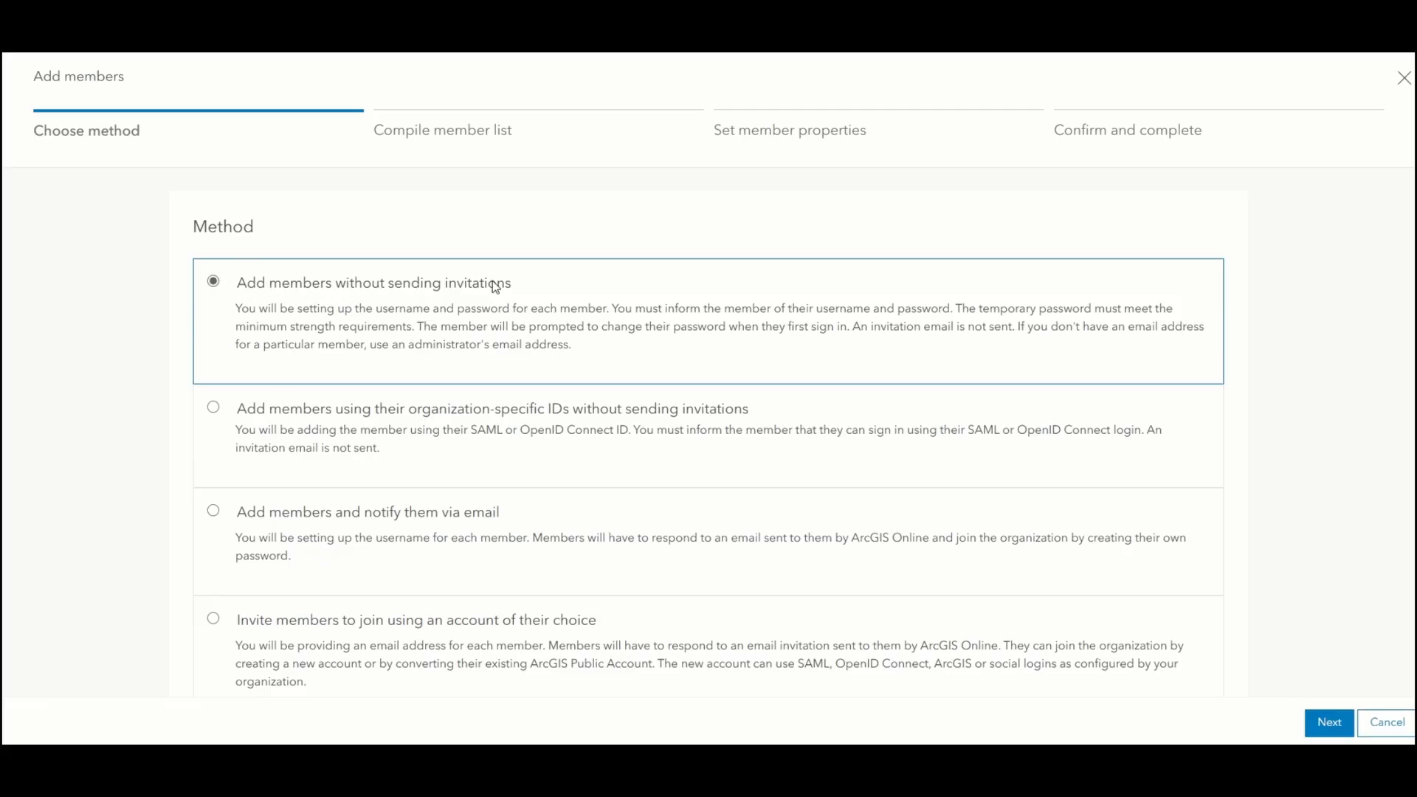
pyautogui.click(1341, 725)
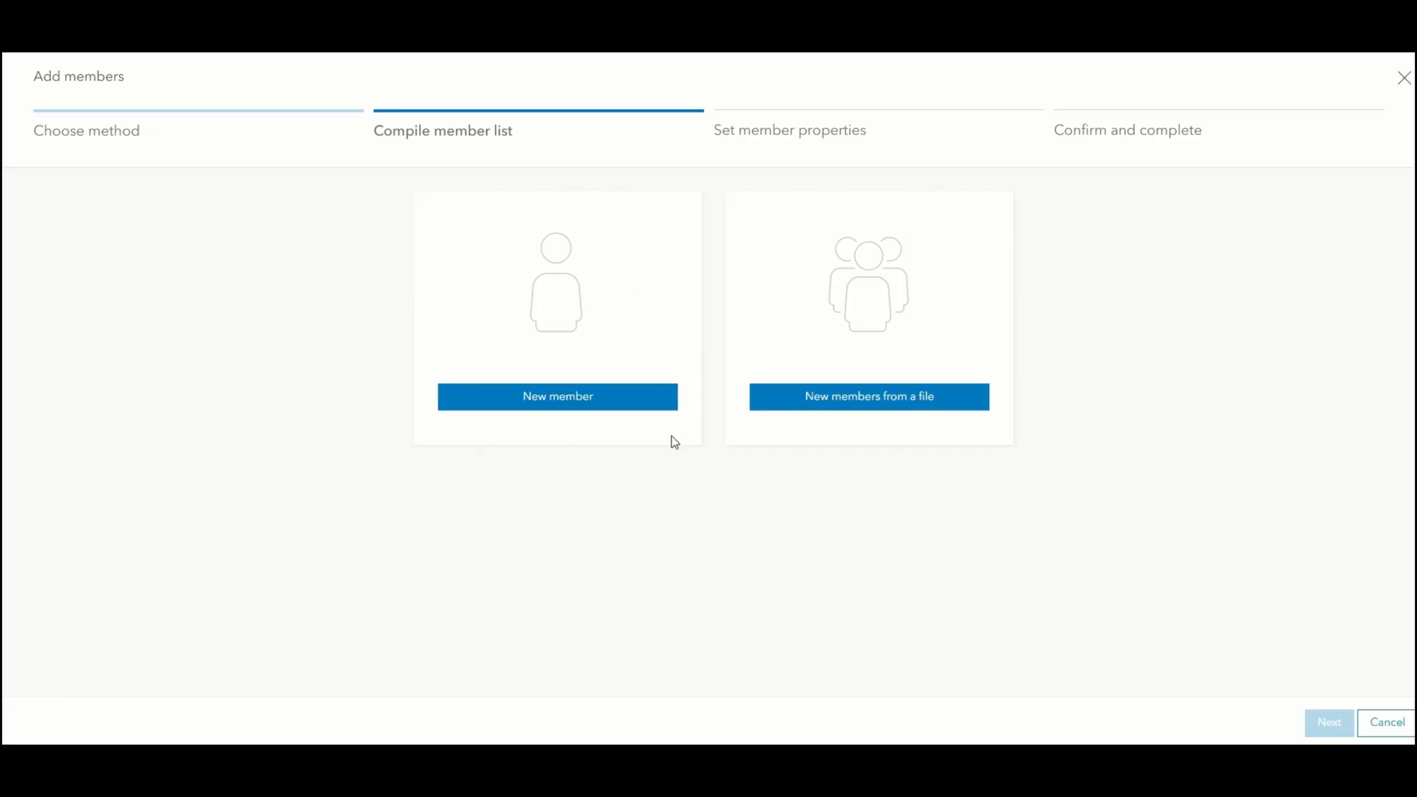
# Step: Upload the edited teachers and students template CSV from Downloads as new members
pyautogui.click(870, 405)
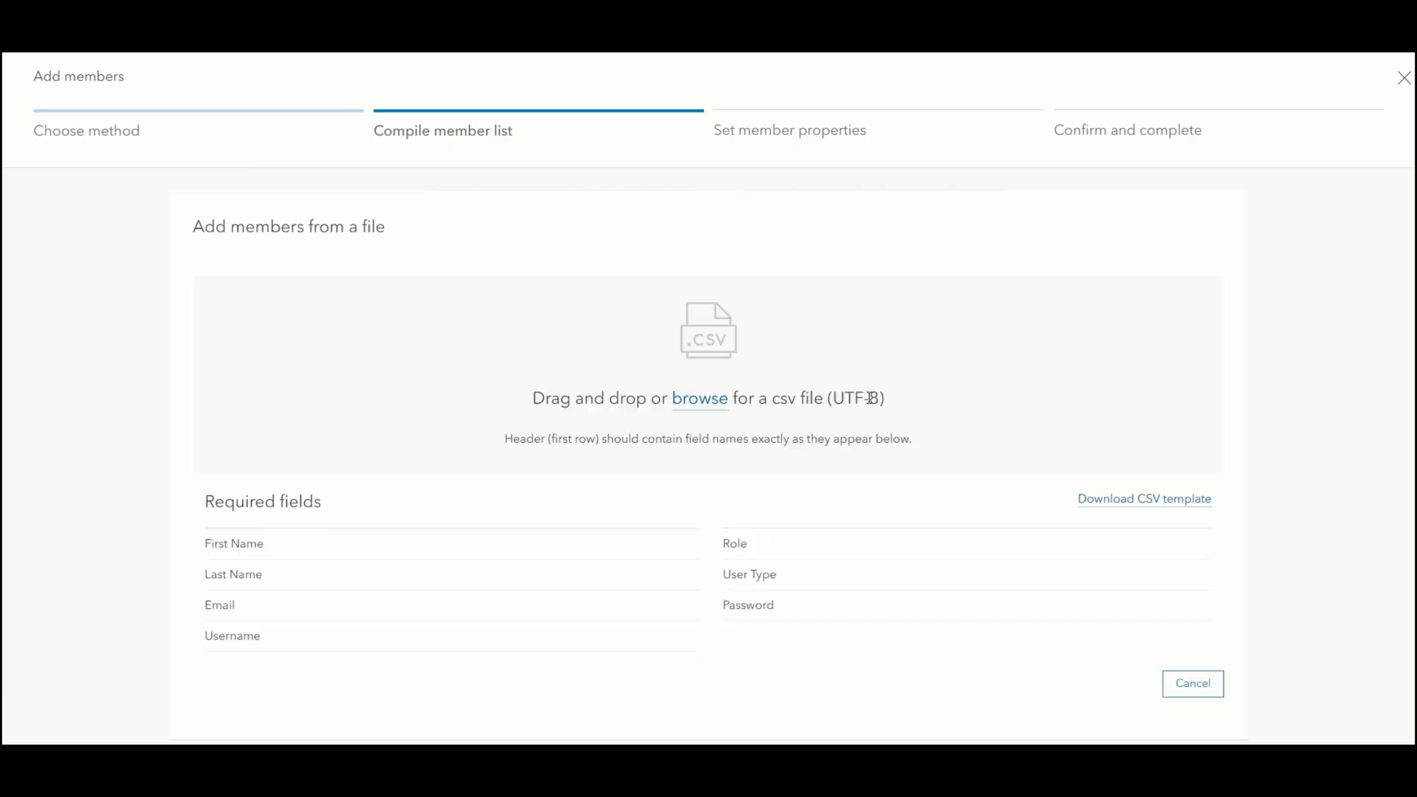
pyautogui.click(700, 400)
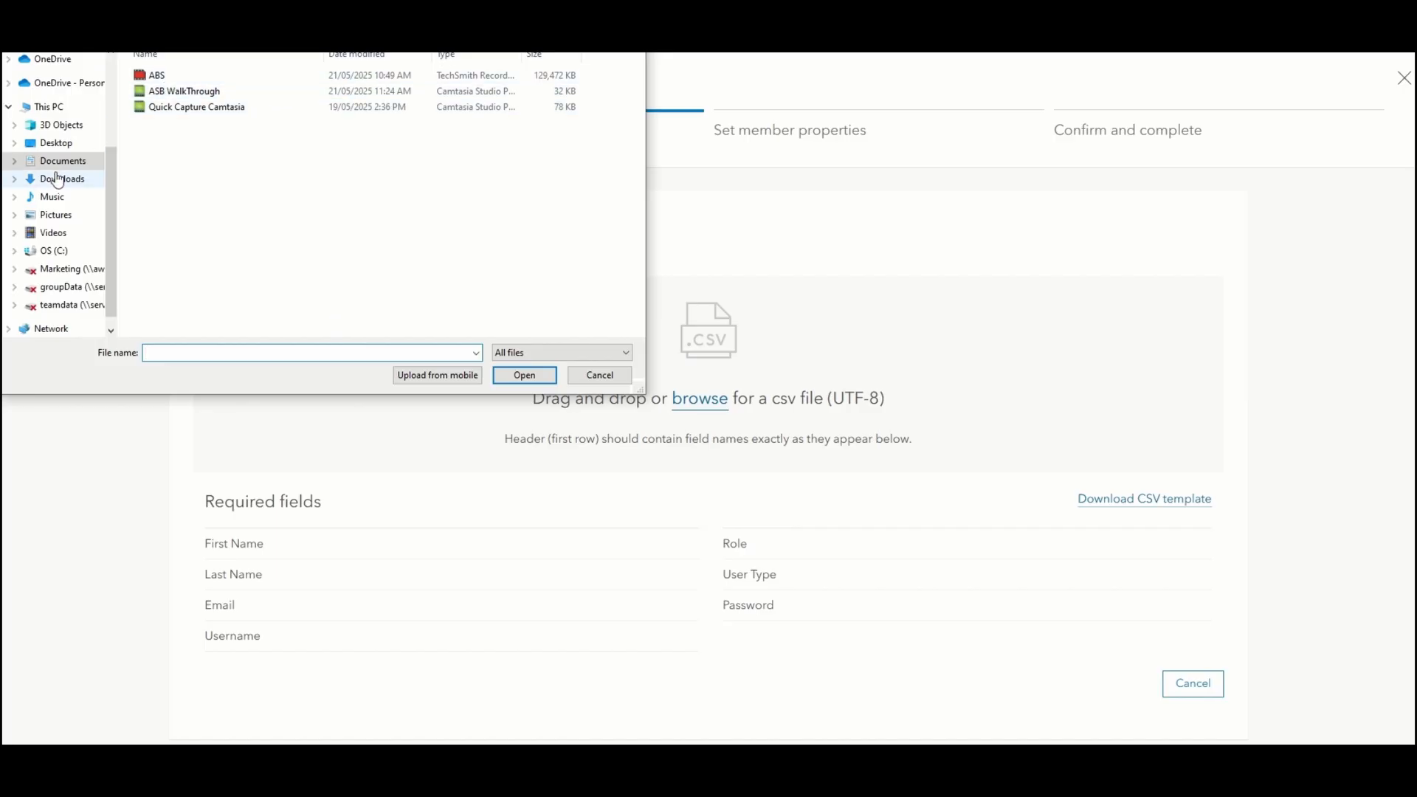
pyautogui.click(59, 179)
pyautogui.click(295, 97)
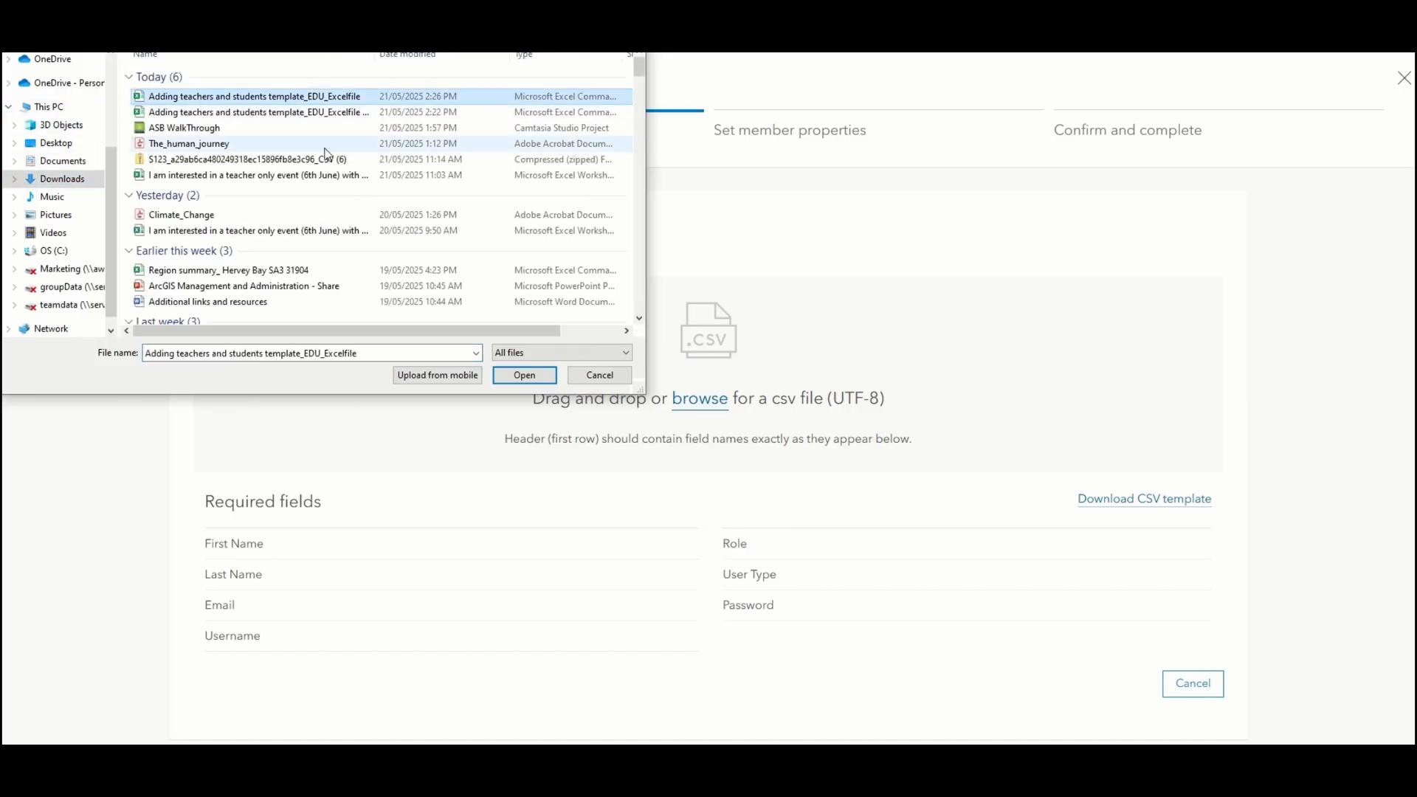
pyautogui.click(533, 374)
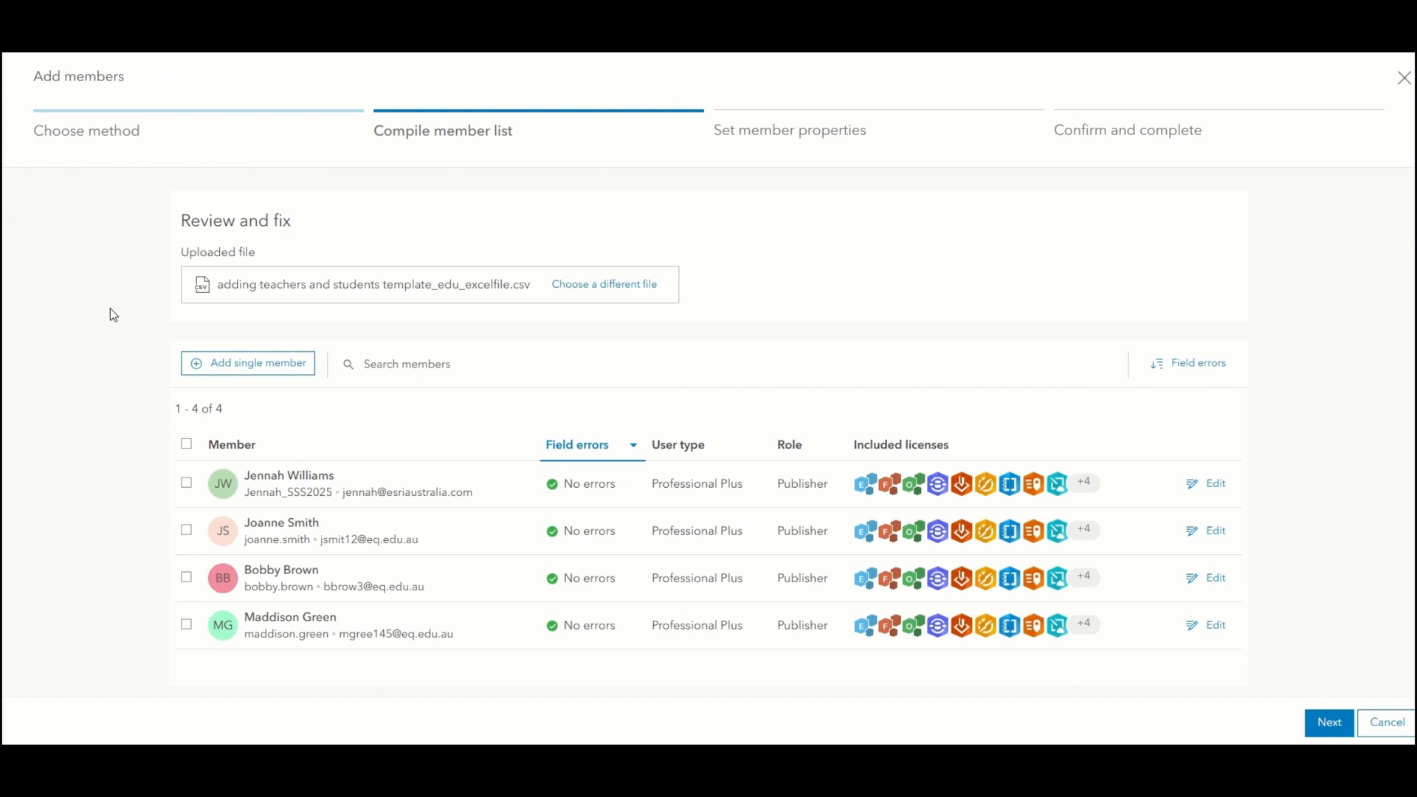
# Step: Check the four imported members have no field errors and continue to Set member properties
pyautogui.moveTo(244, 475); pyautogui.dragTo(344, 472)
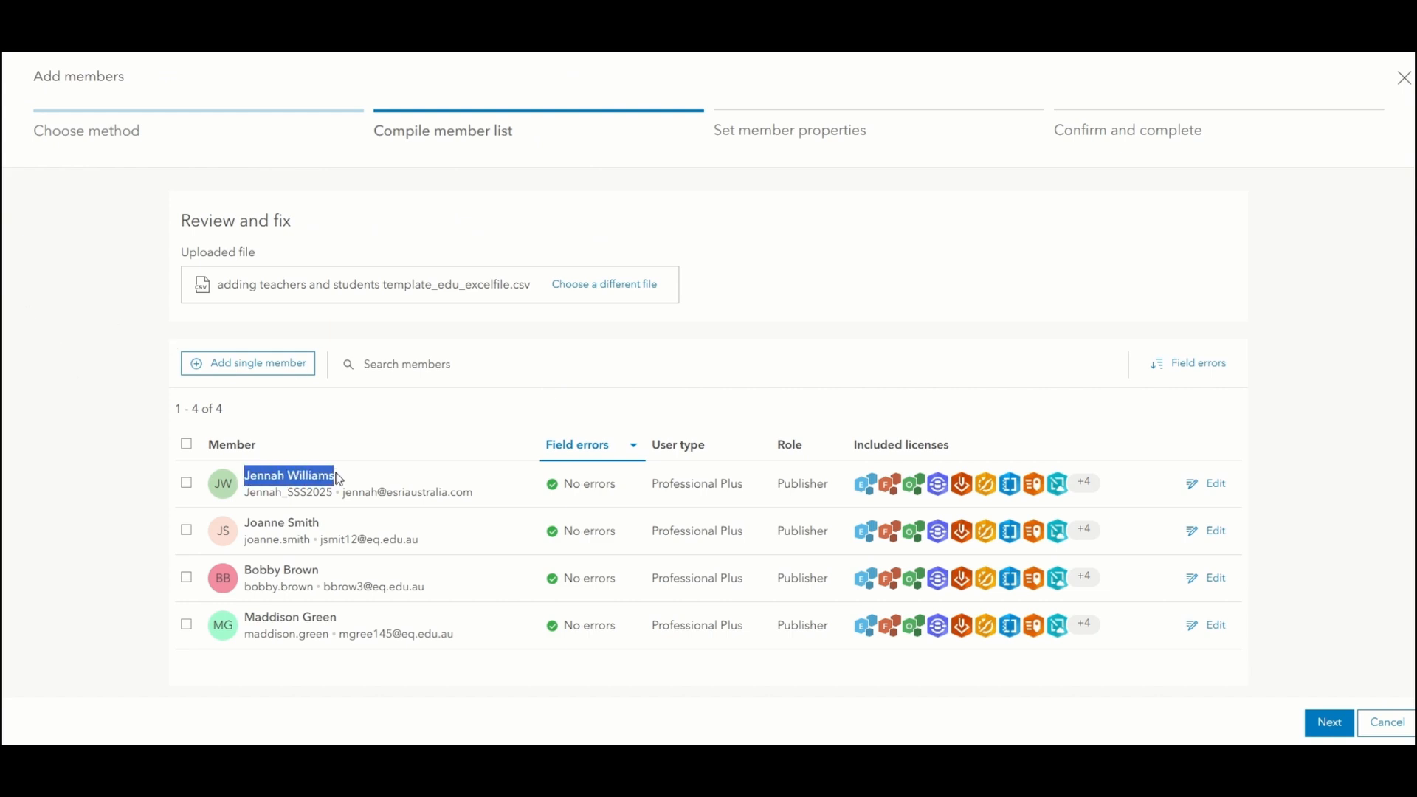
pyautogui.click(344, 472)
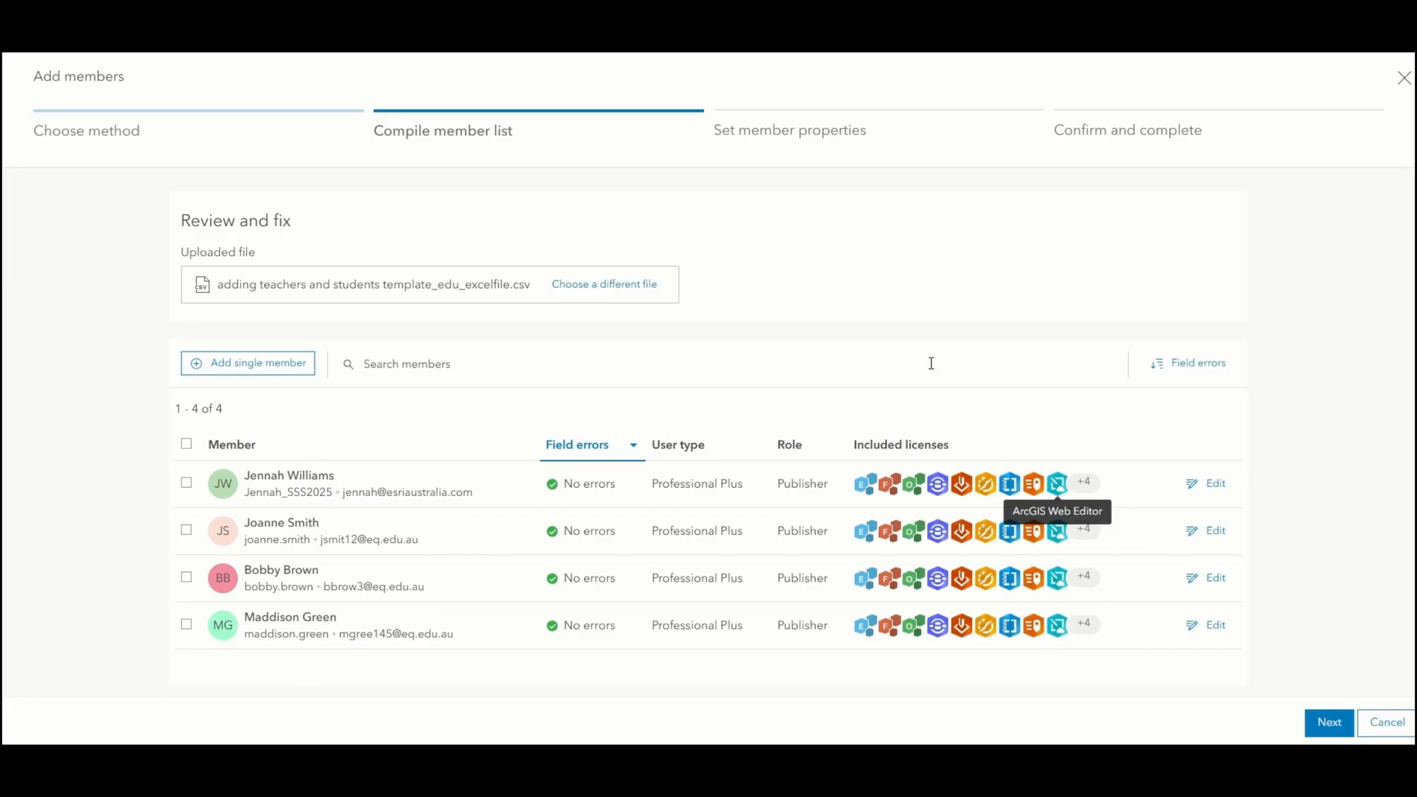
pyautogui.click(1328, 727)
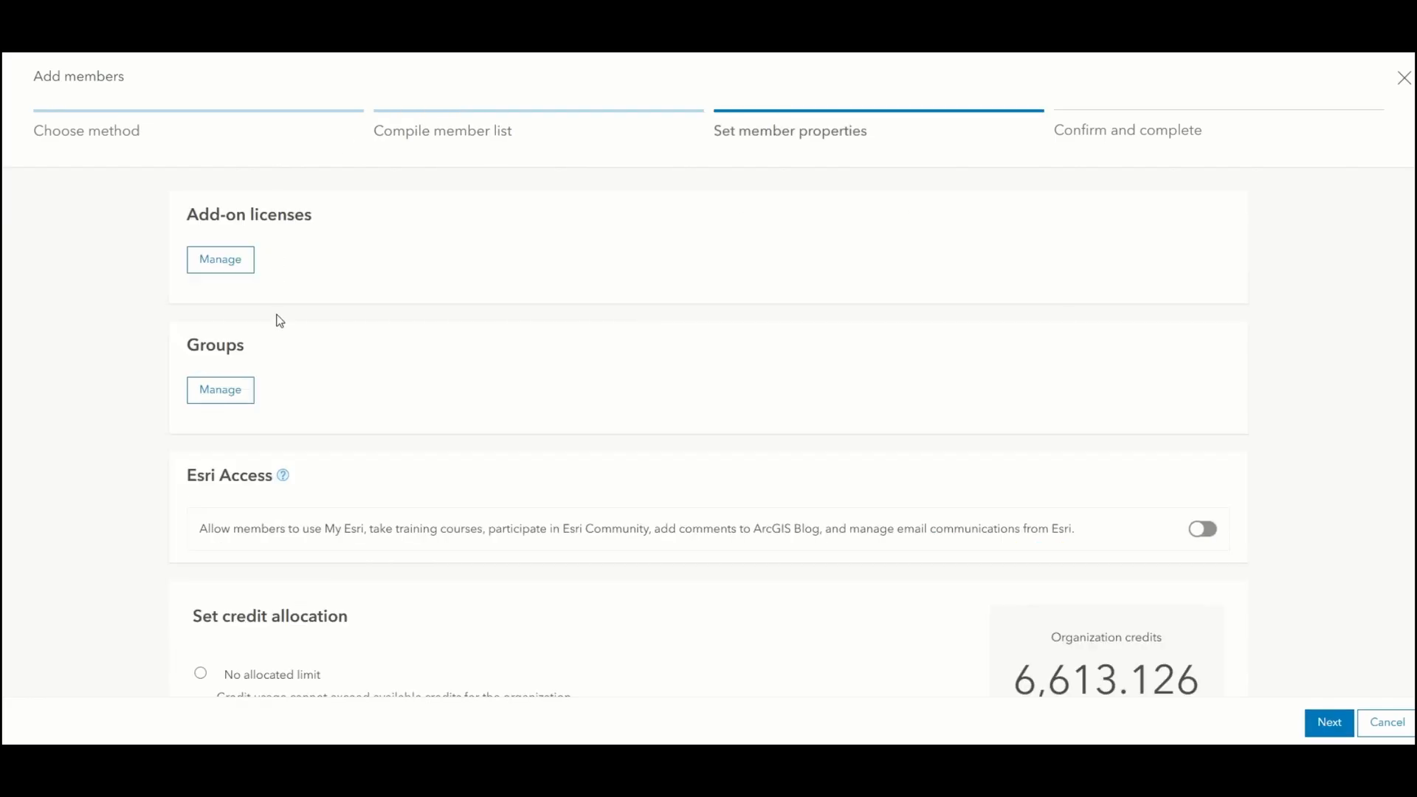
# Step: Give the members a 25-credit allocation and Australia - Australia number and date format
pyautogui.scroll(-6, 329, 360)
pyautogui.scroll(1, 321, 236)
pyautogui.moveTo(231, 383); pyautogui.dragTo(259, 384)
pyautogui.click(251, 404)
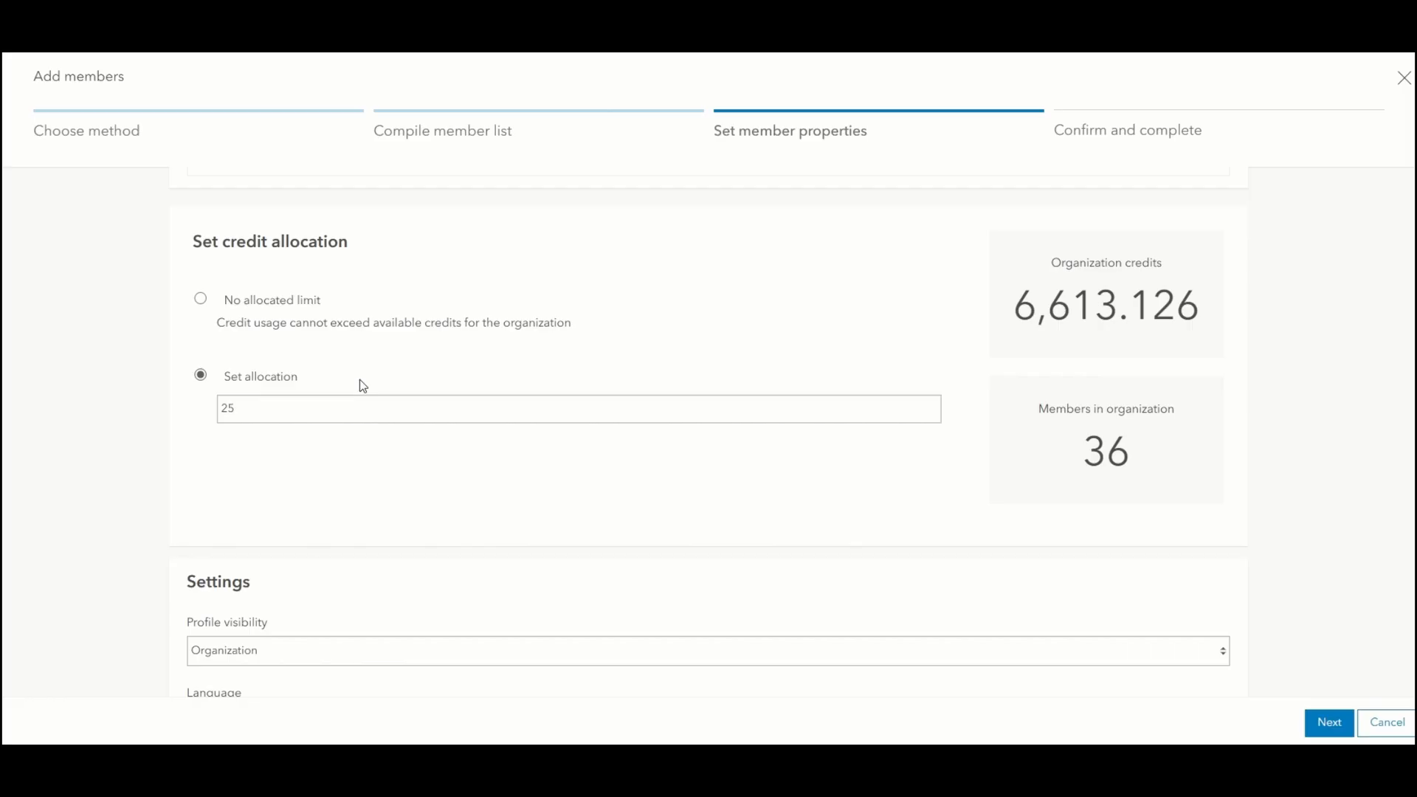
pyautogui.scroll(-3, 471, 458)
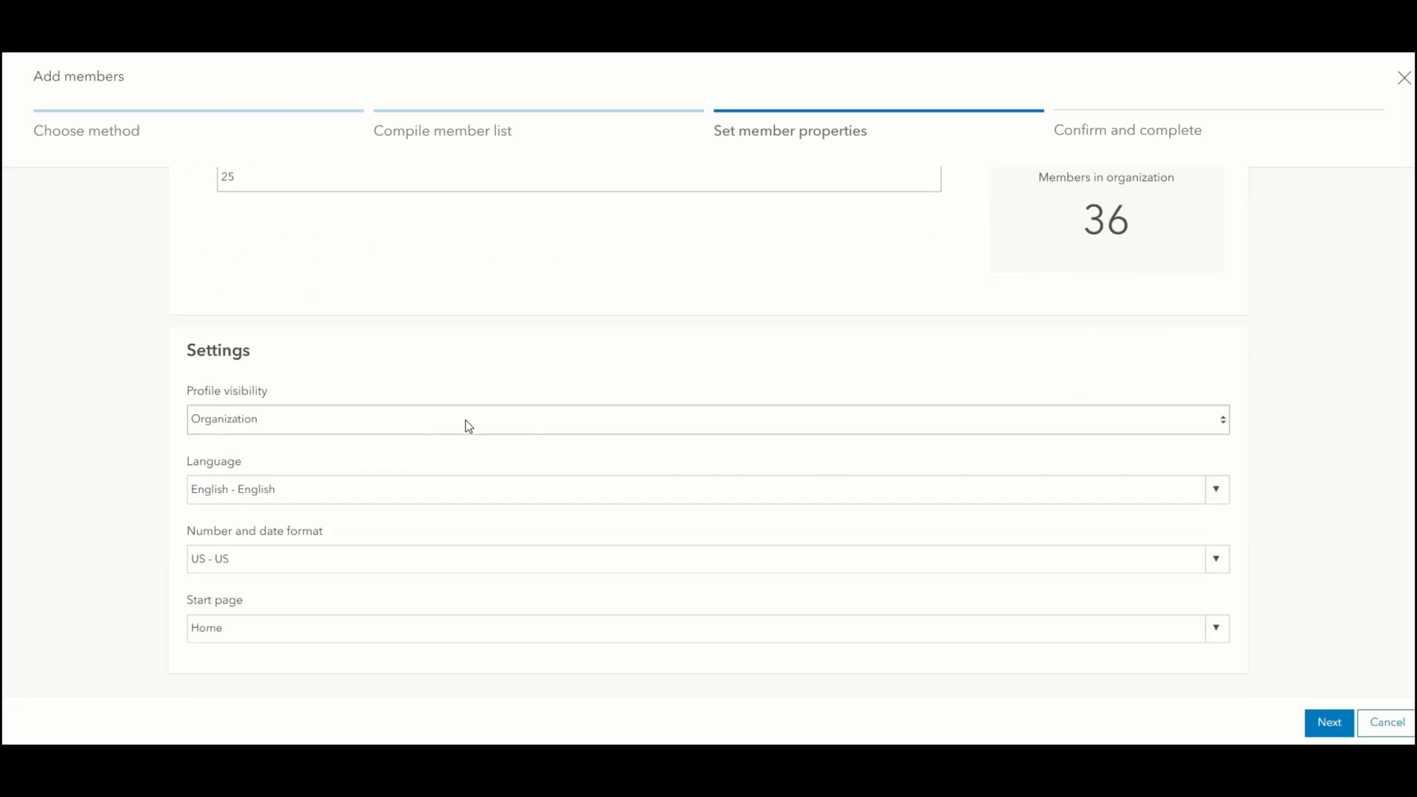
pyautogui.click(238, 561)
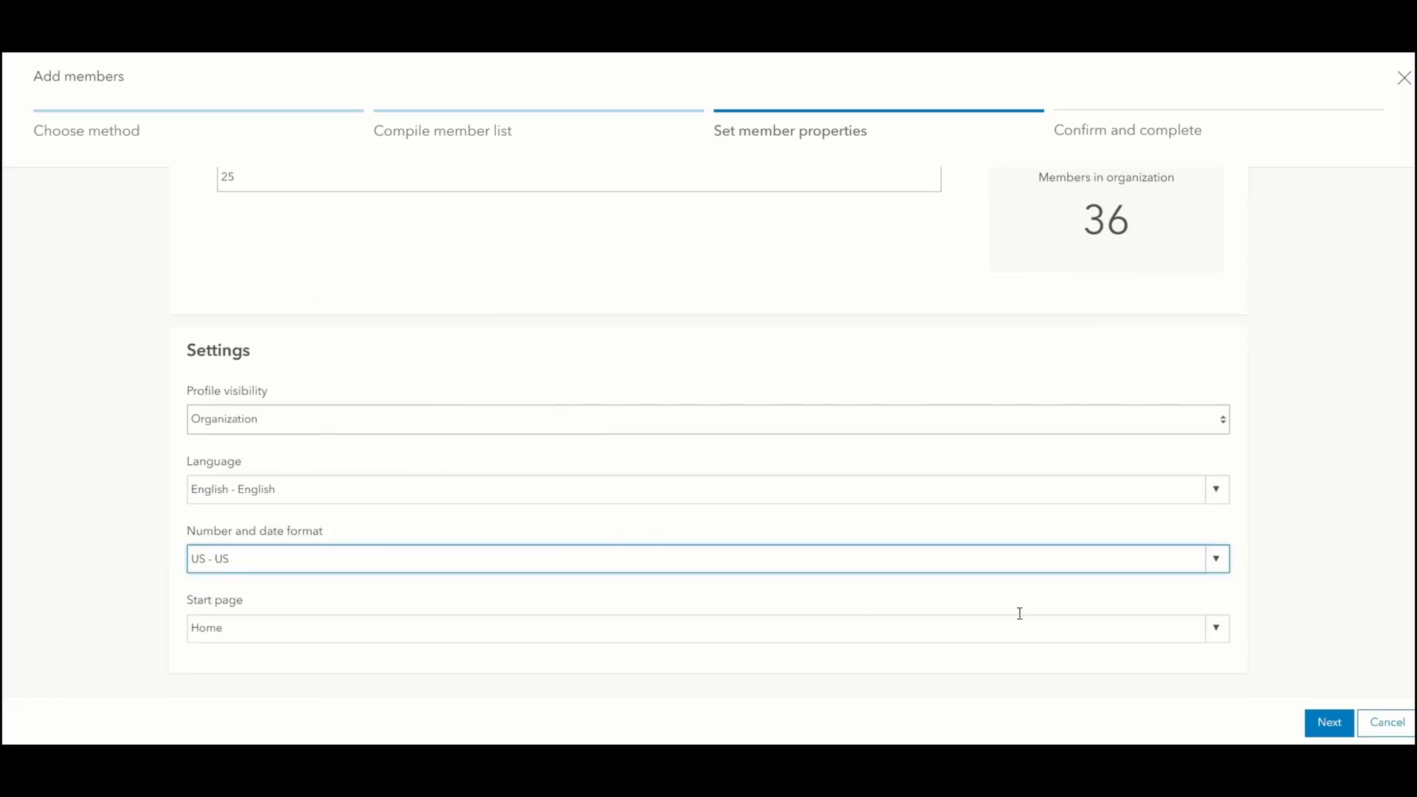
pyautogui.click(1214, 568)
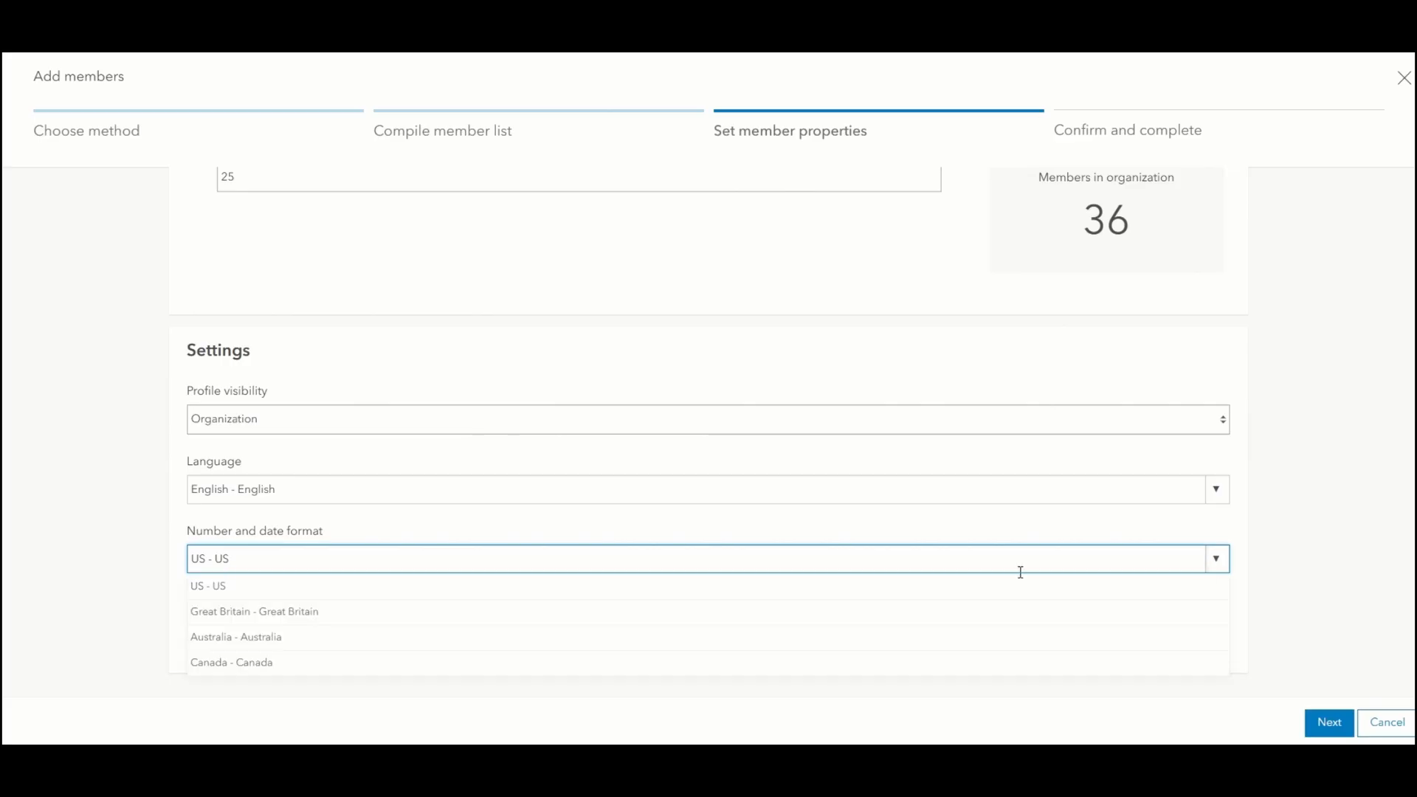
pyautogui.click(427, 644)
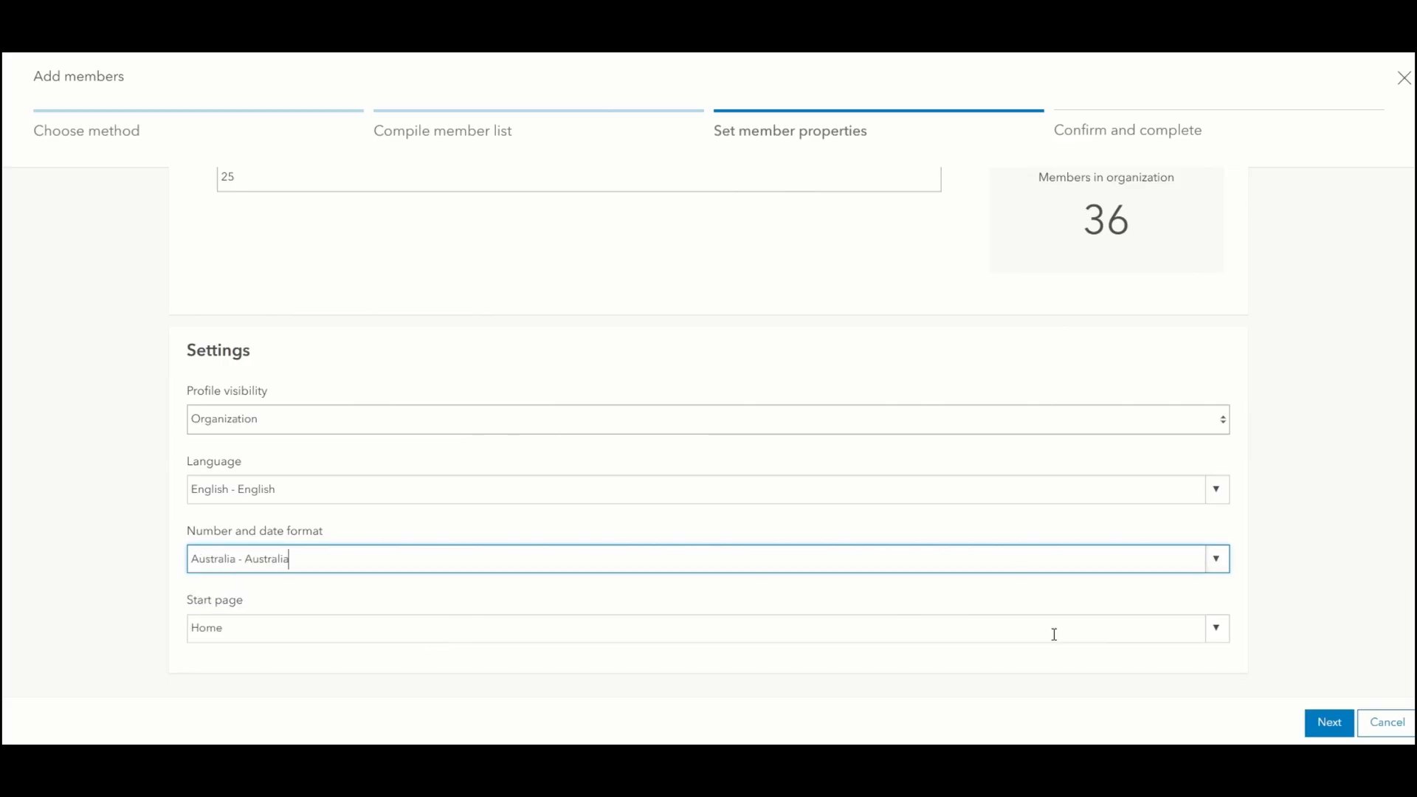
pyautogui.click(1329, 722)
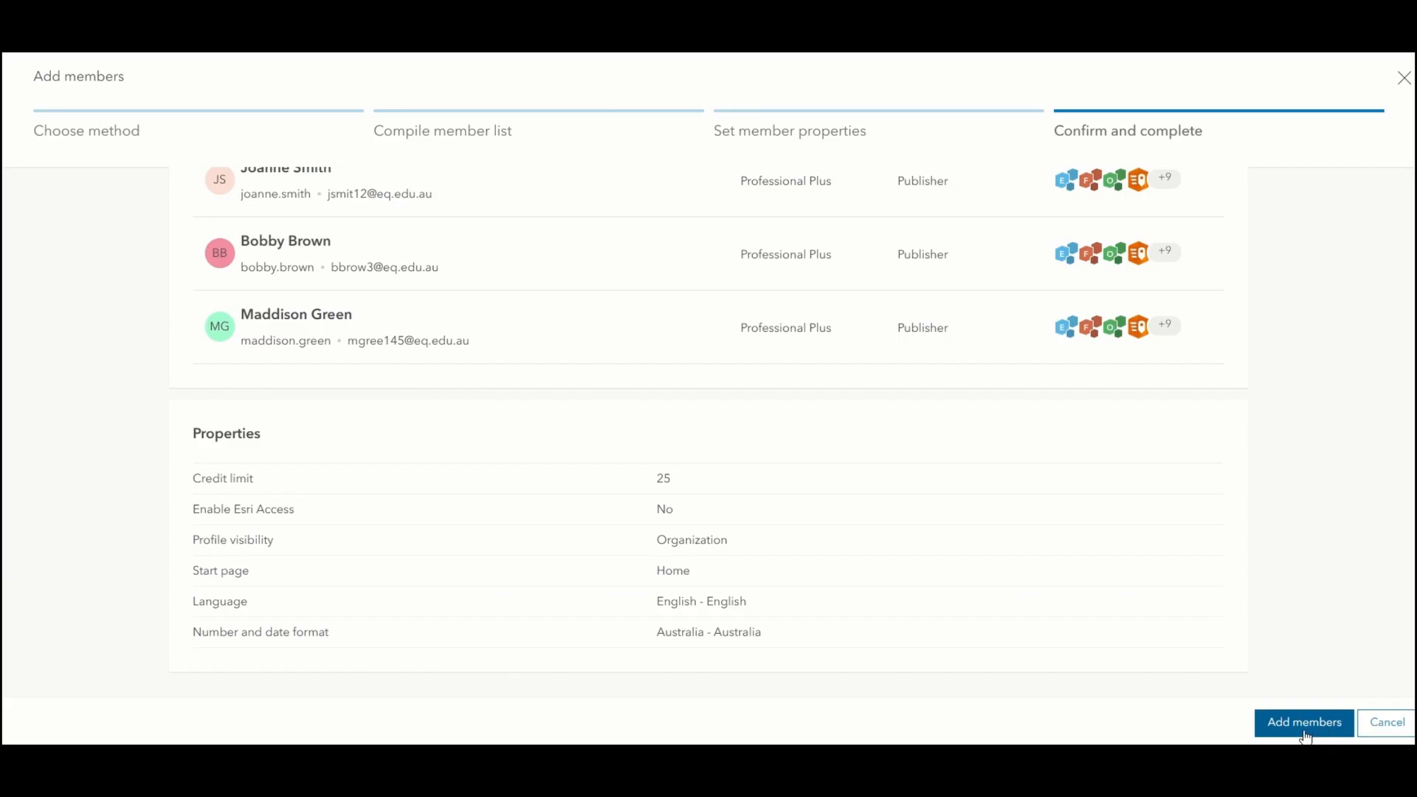